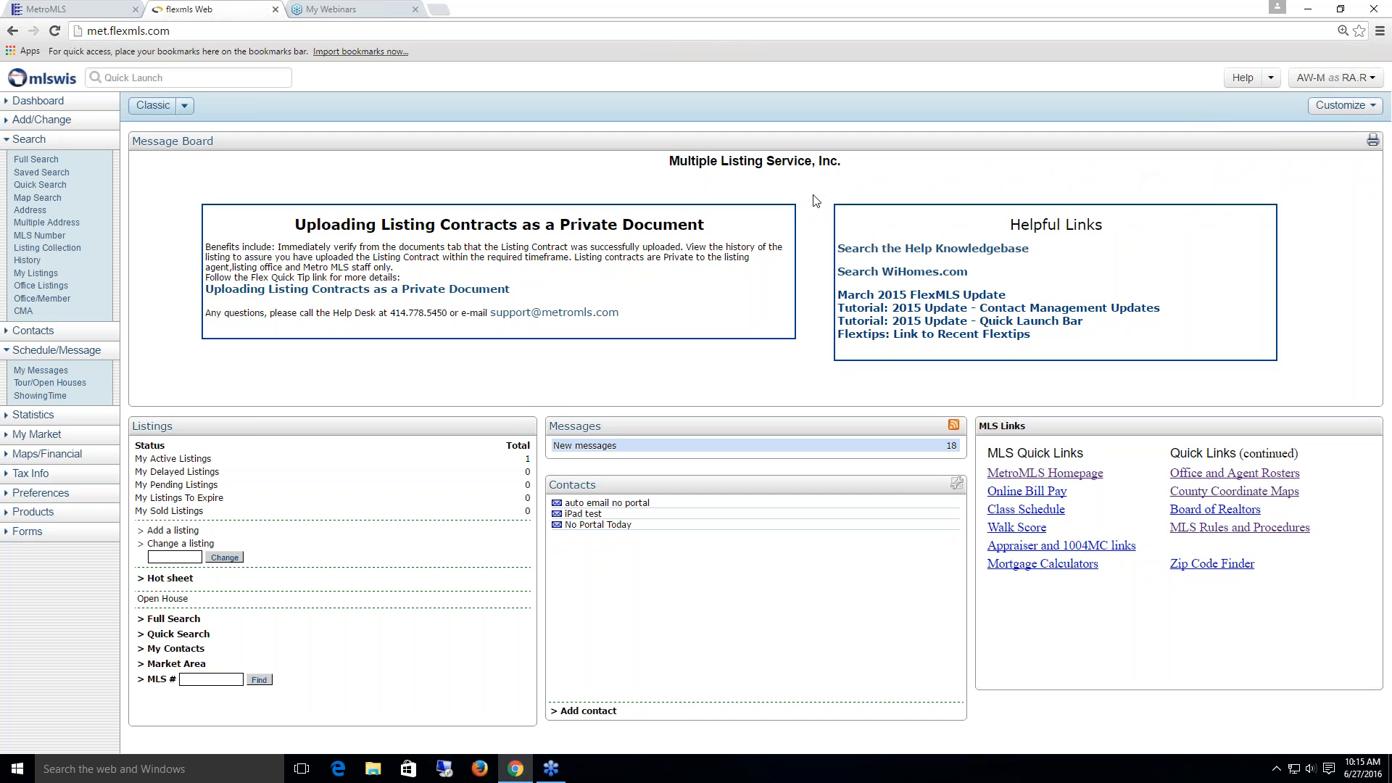
Step: Collapse the Schedule/Message links in the Flexmls Web dashboard sidebar
click(44, 351)
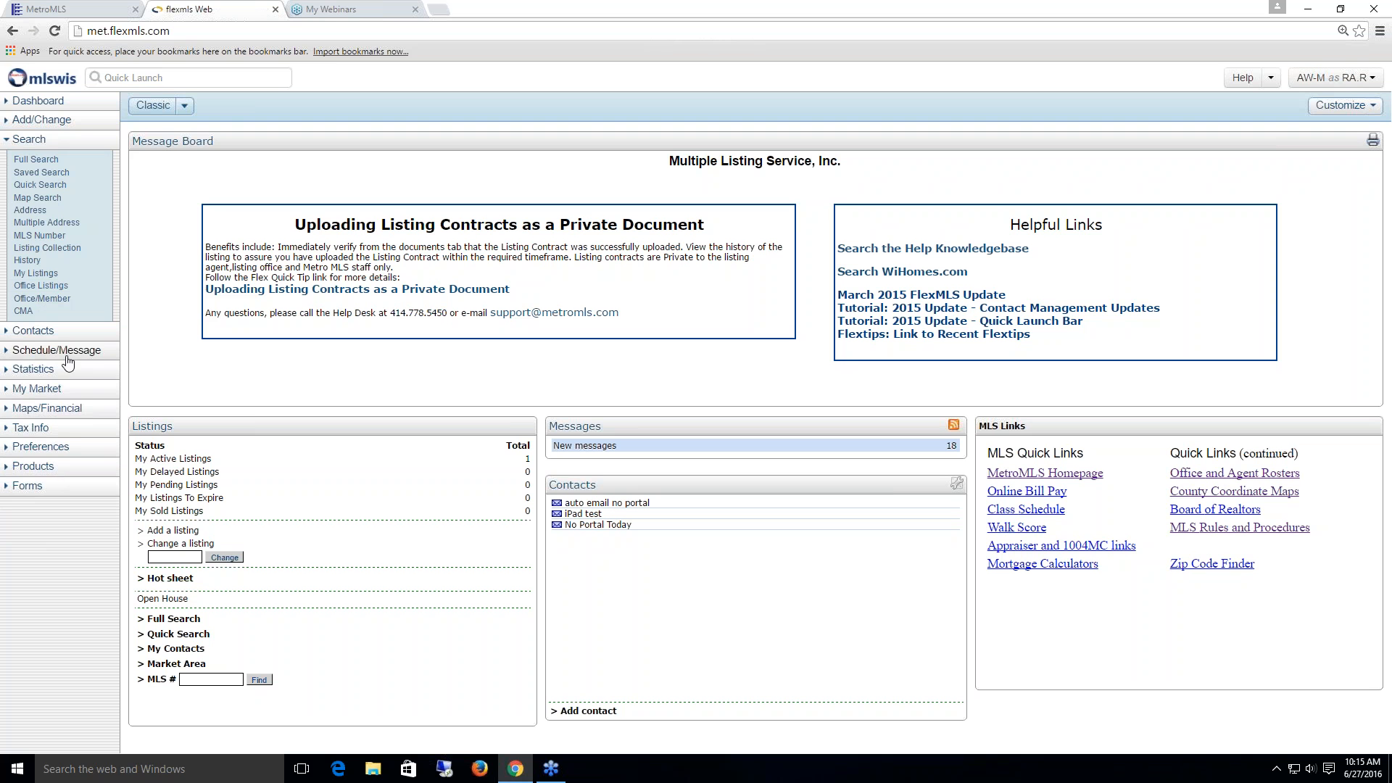
Step: Expand Schedule/Message and launch ShowingTime in a new tab
click(66, 354)
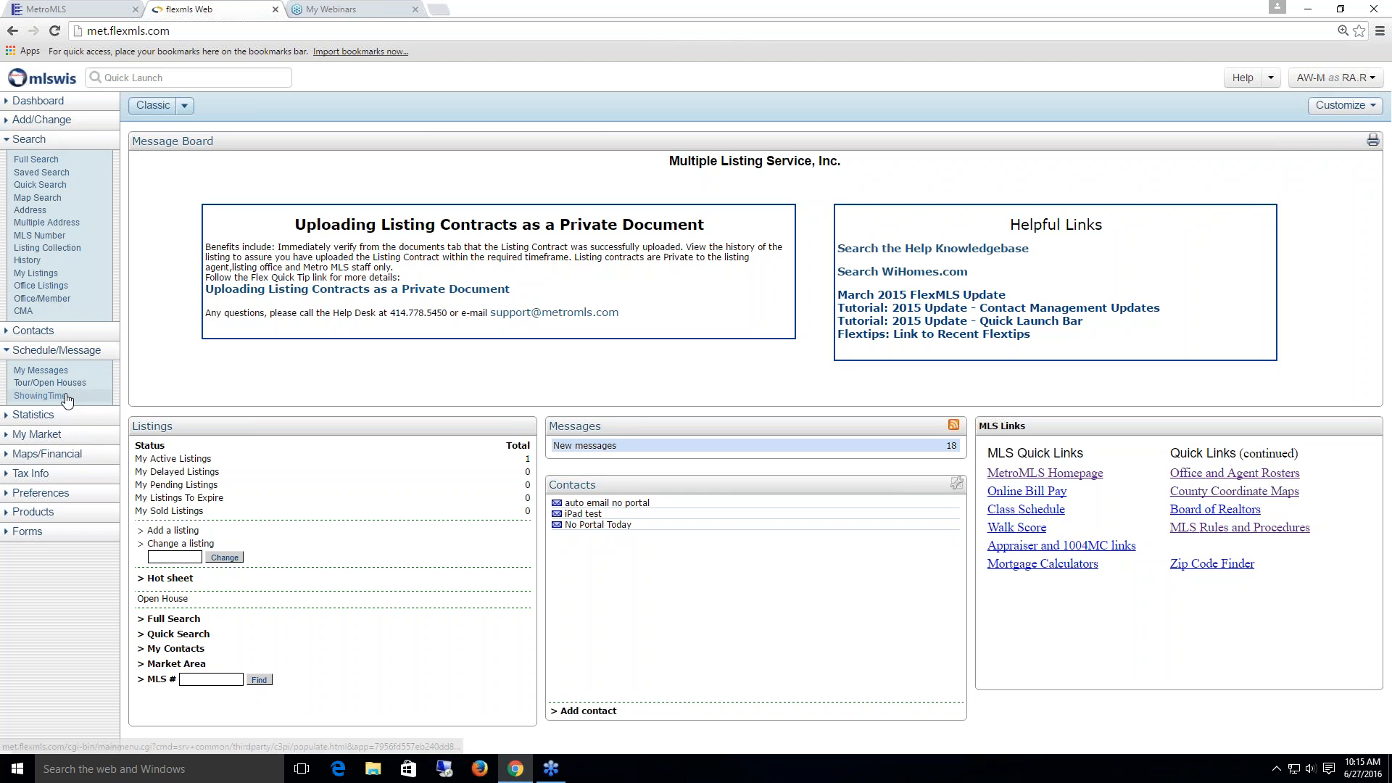
click(66, 397)
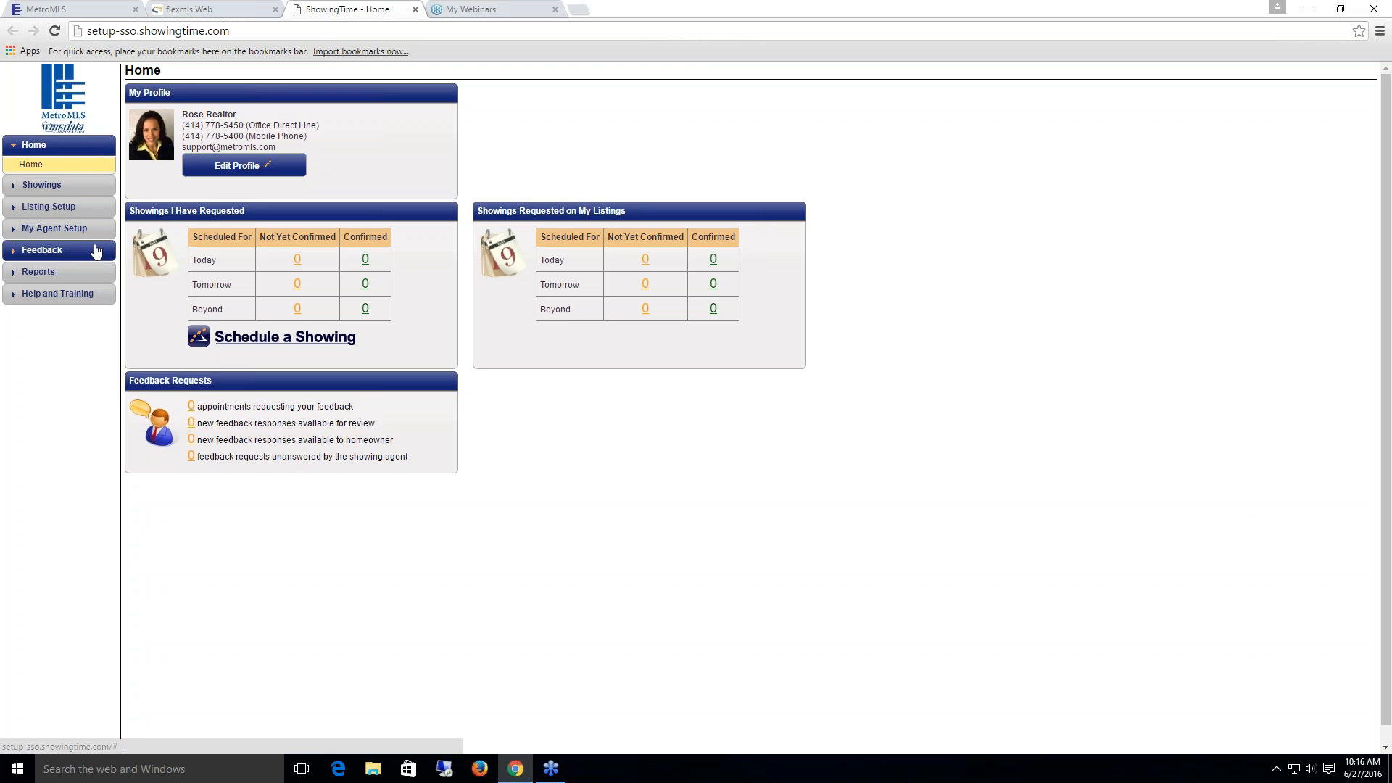
Step: Open My Agent Setup to view the profile and listing agent preferences
click(68, 231)
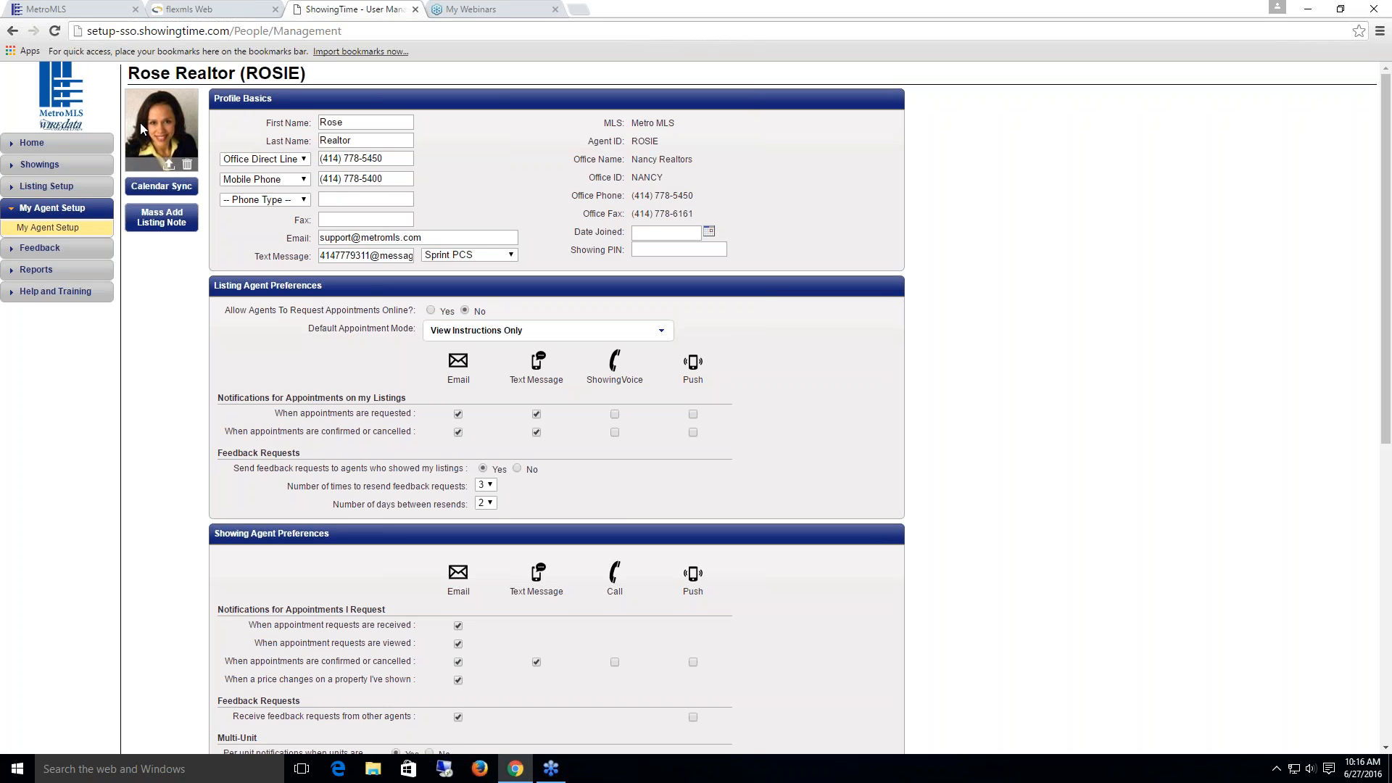
click(169, 167)
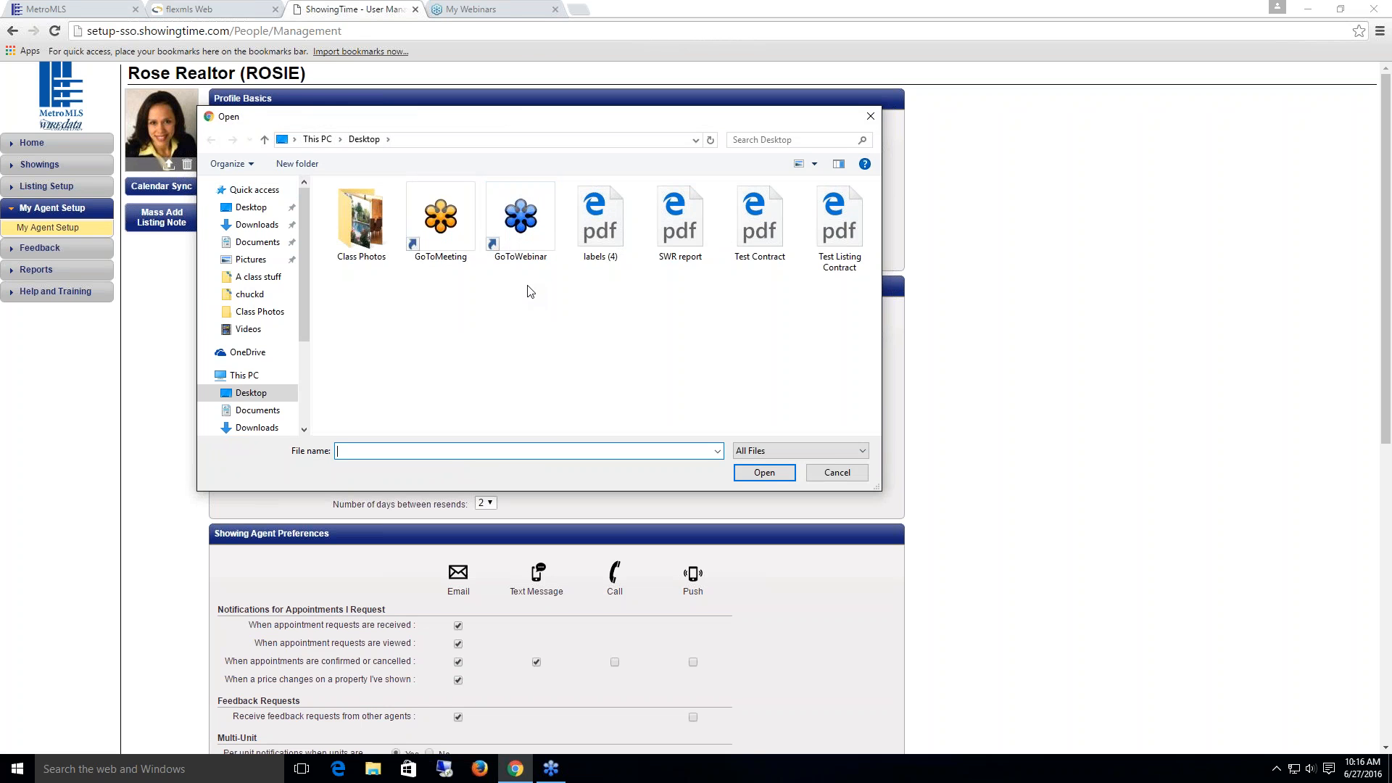
click(838, 473)
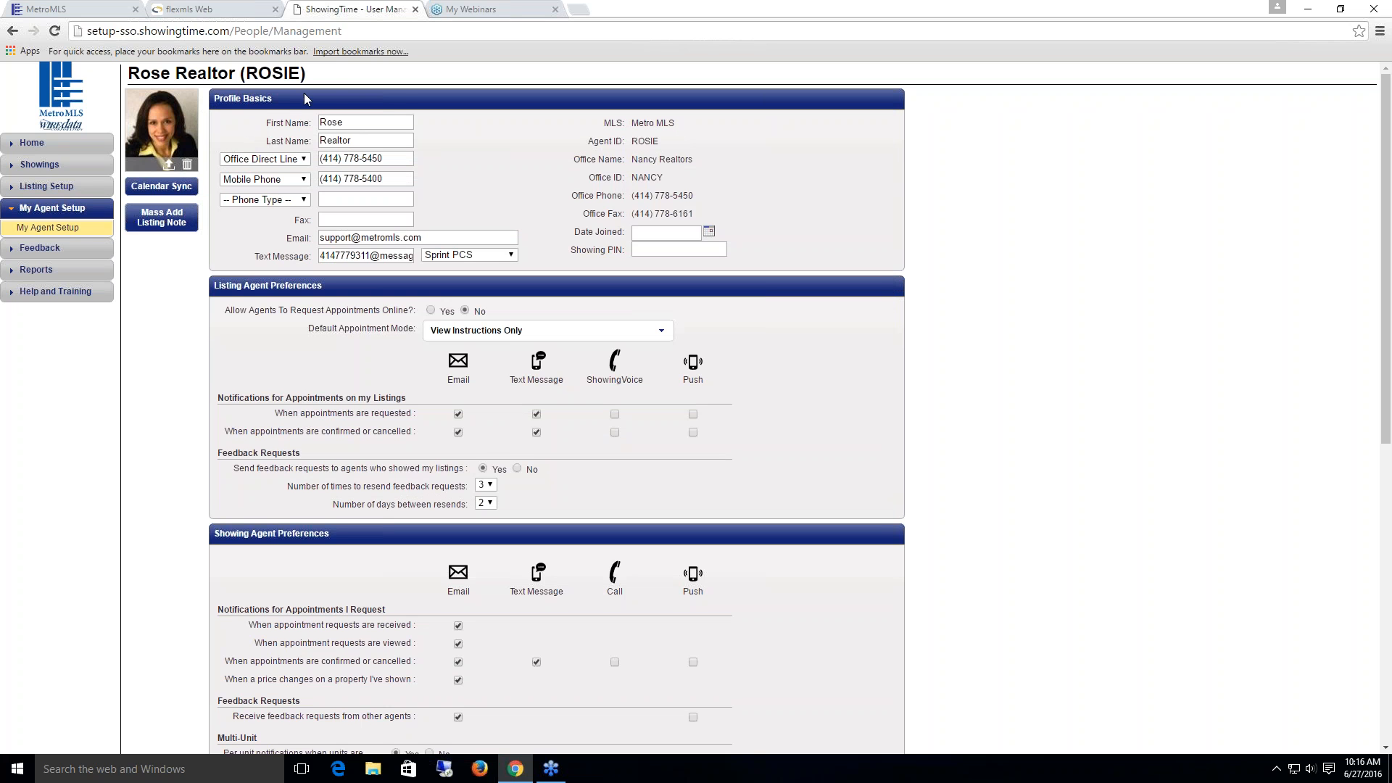
double_click(354, 122)
click(303, 159)
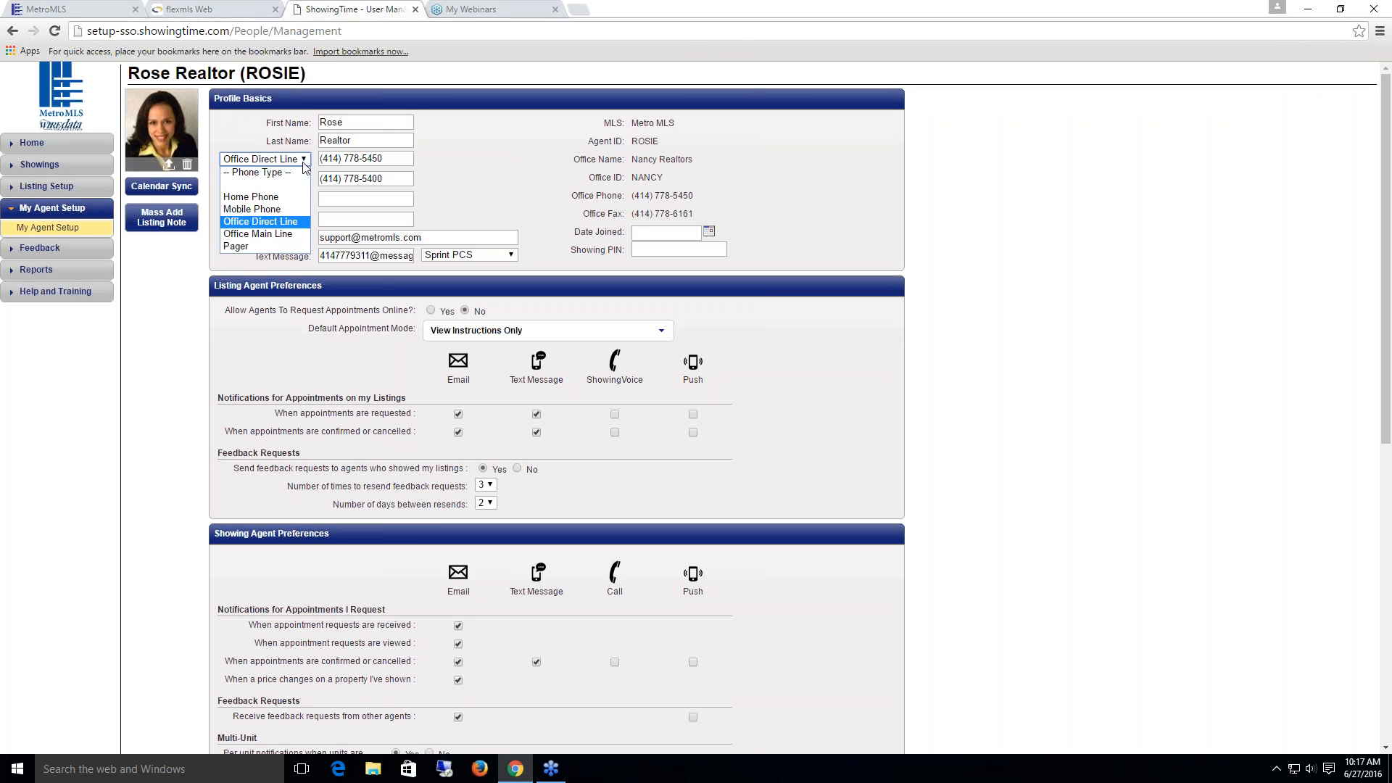
click(397, 160)
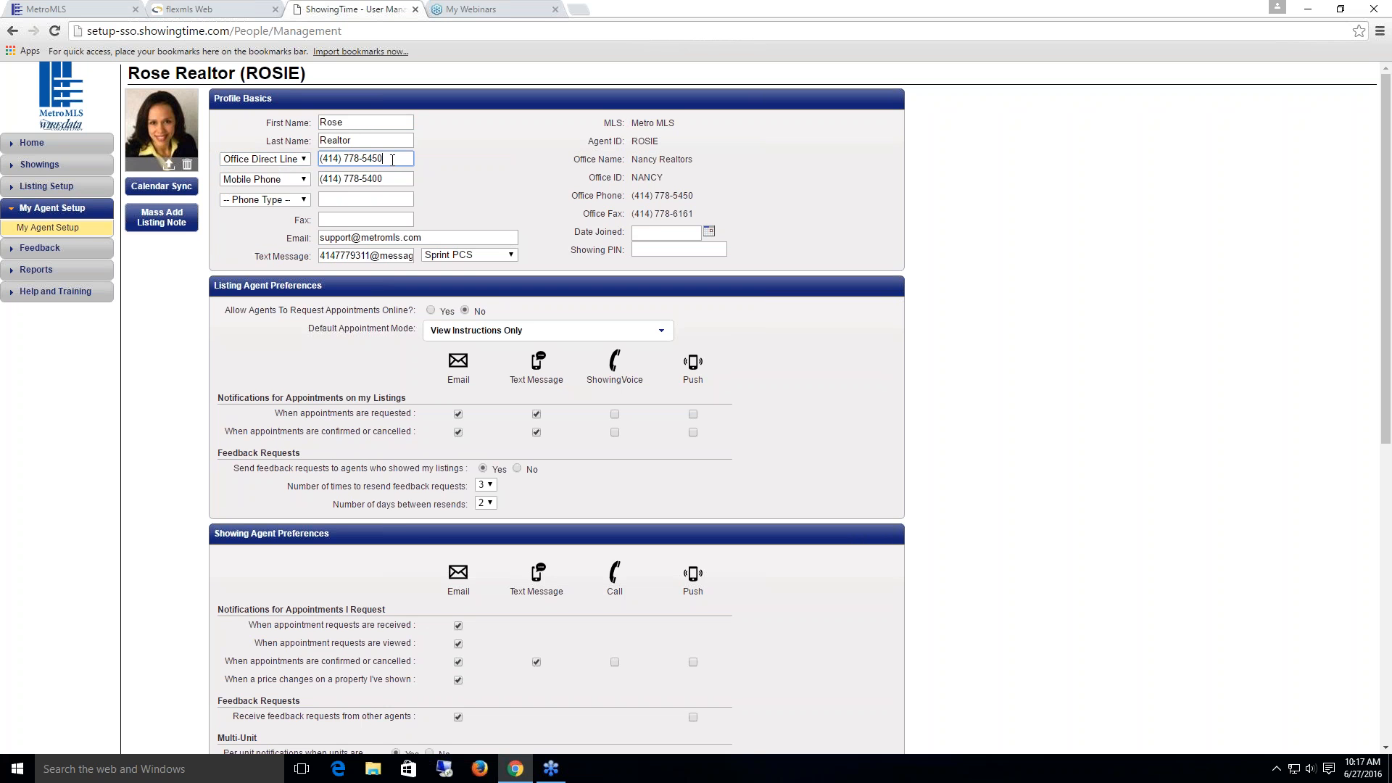
click(305, 181)
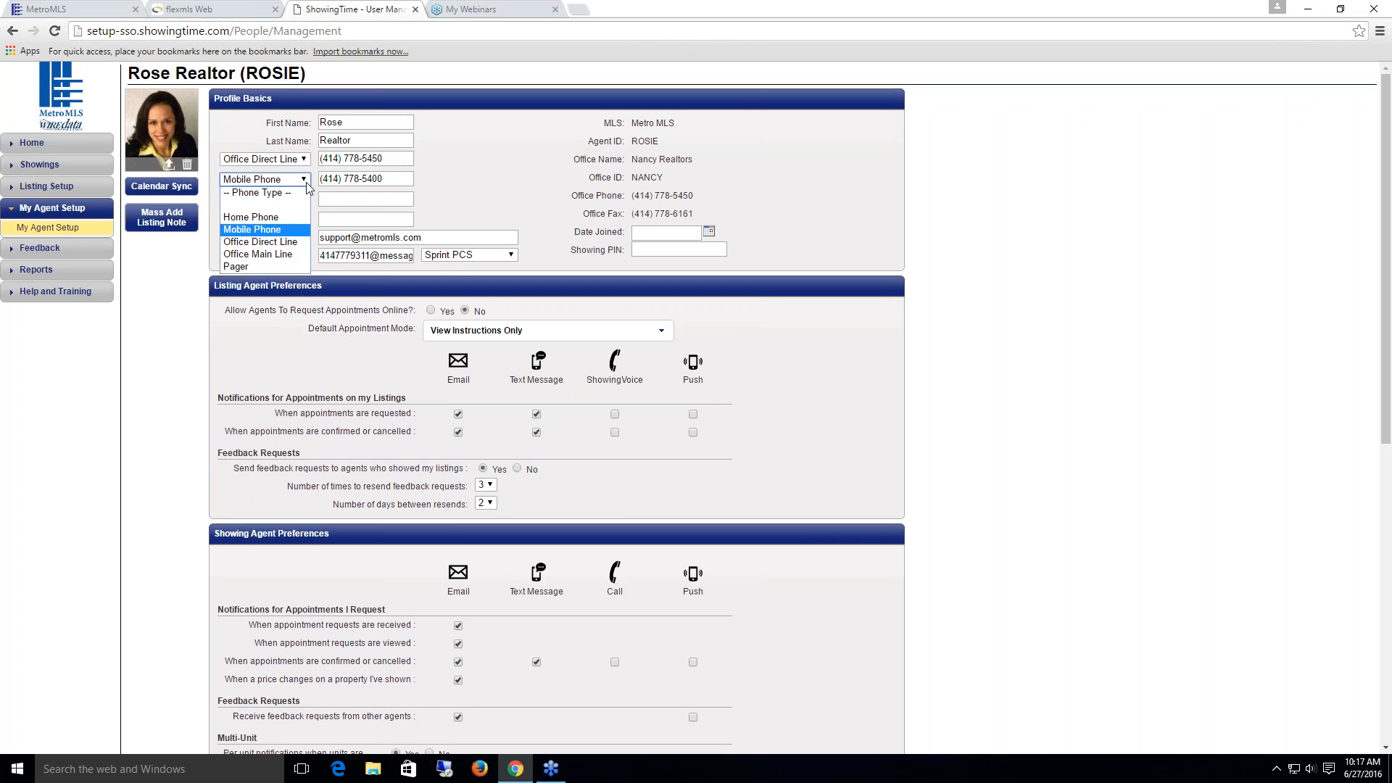
click(306, 181)
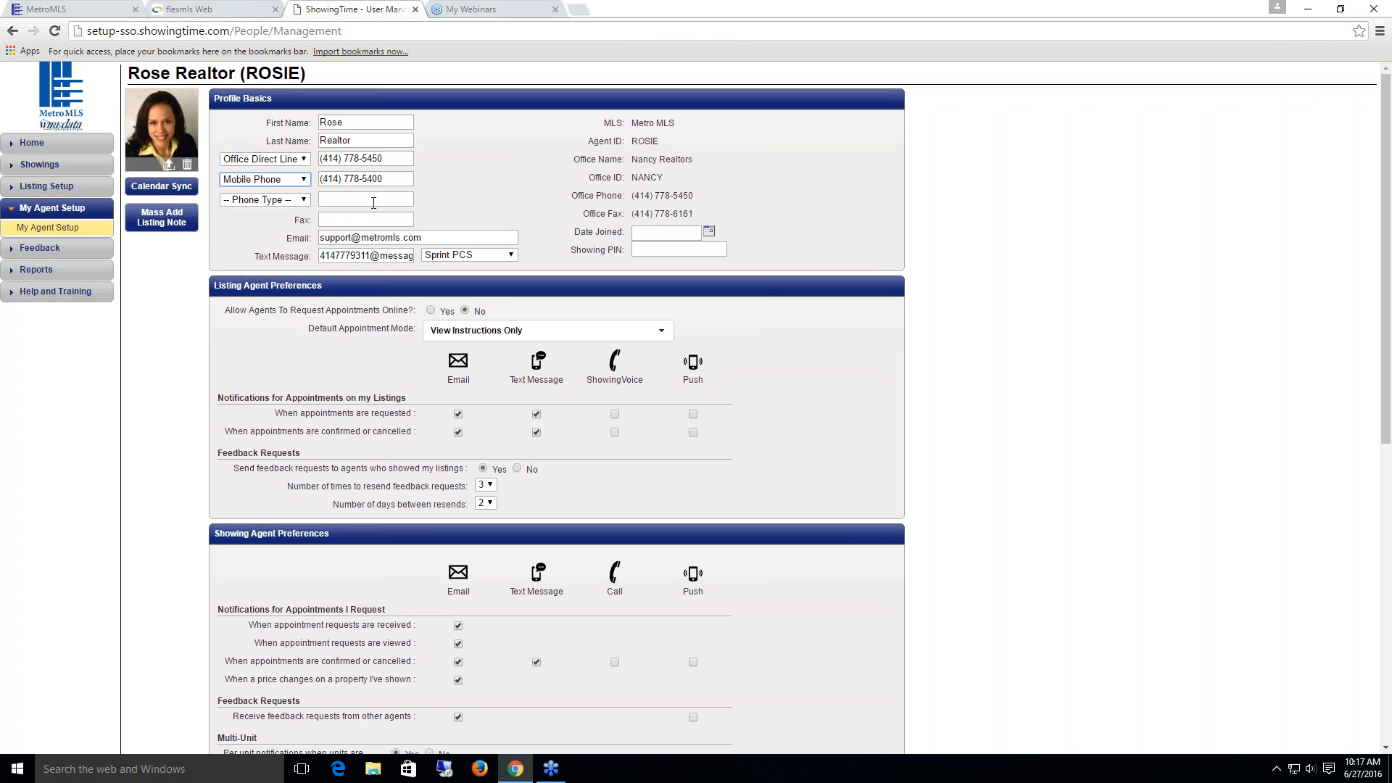
click(305, 201)
click(307, 202)
click(309, 203)
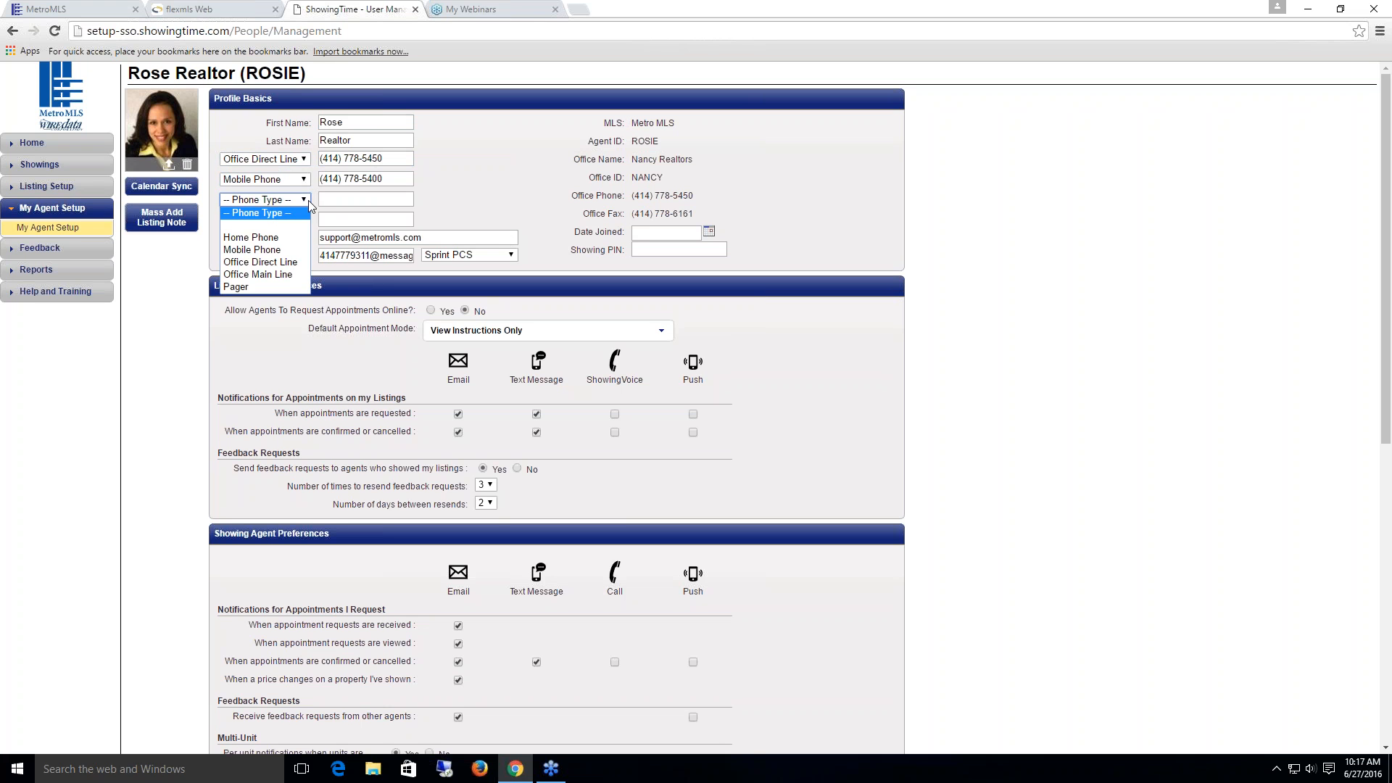
click(307, 200)
click(330, 220)
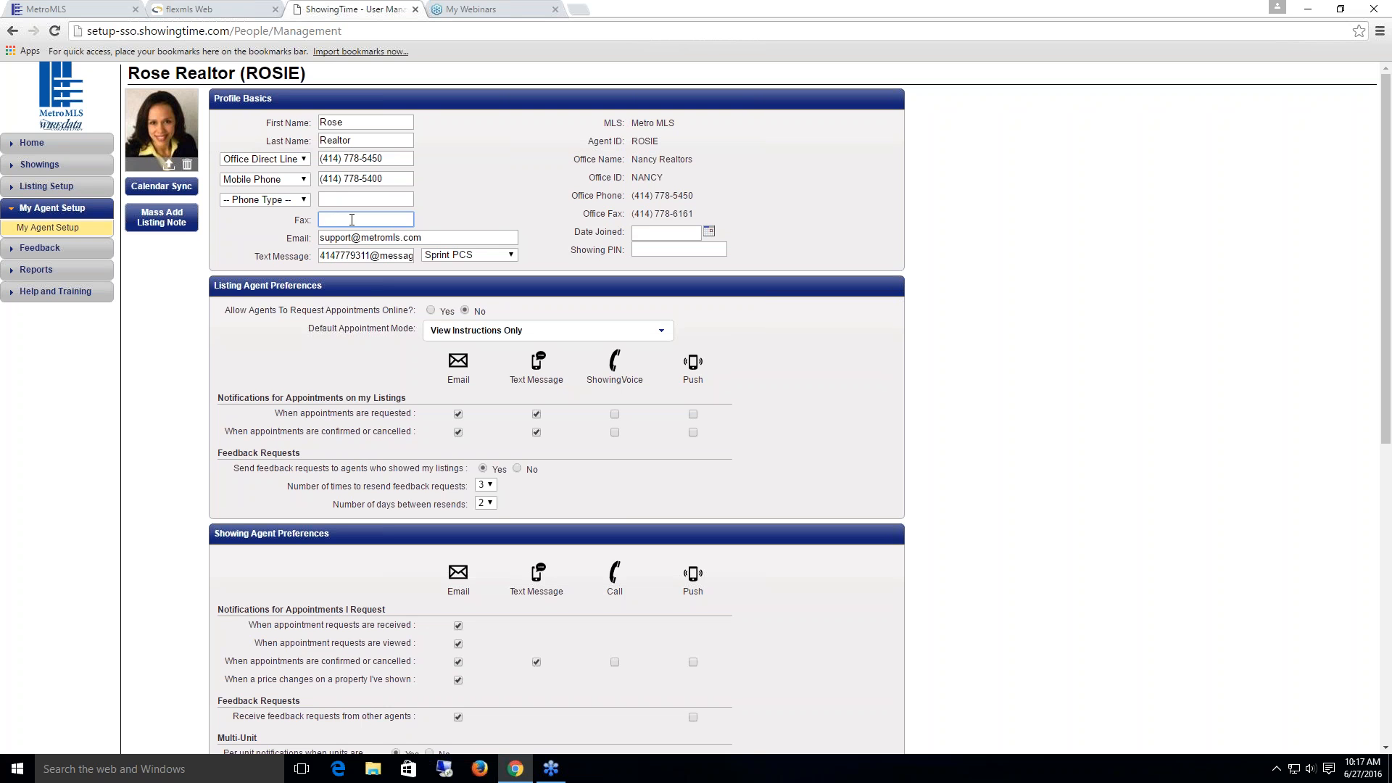
drag(422, 238, 319, 237)
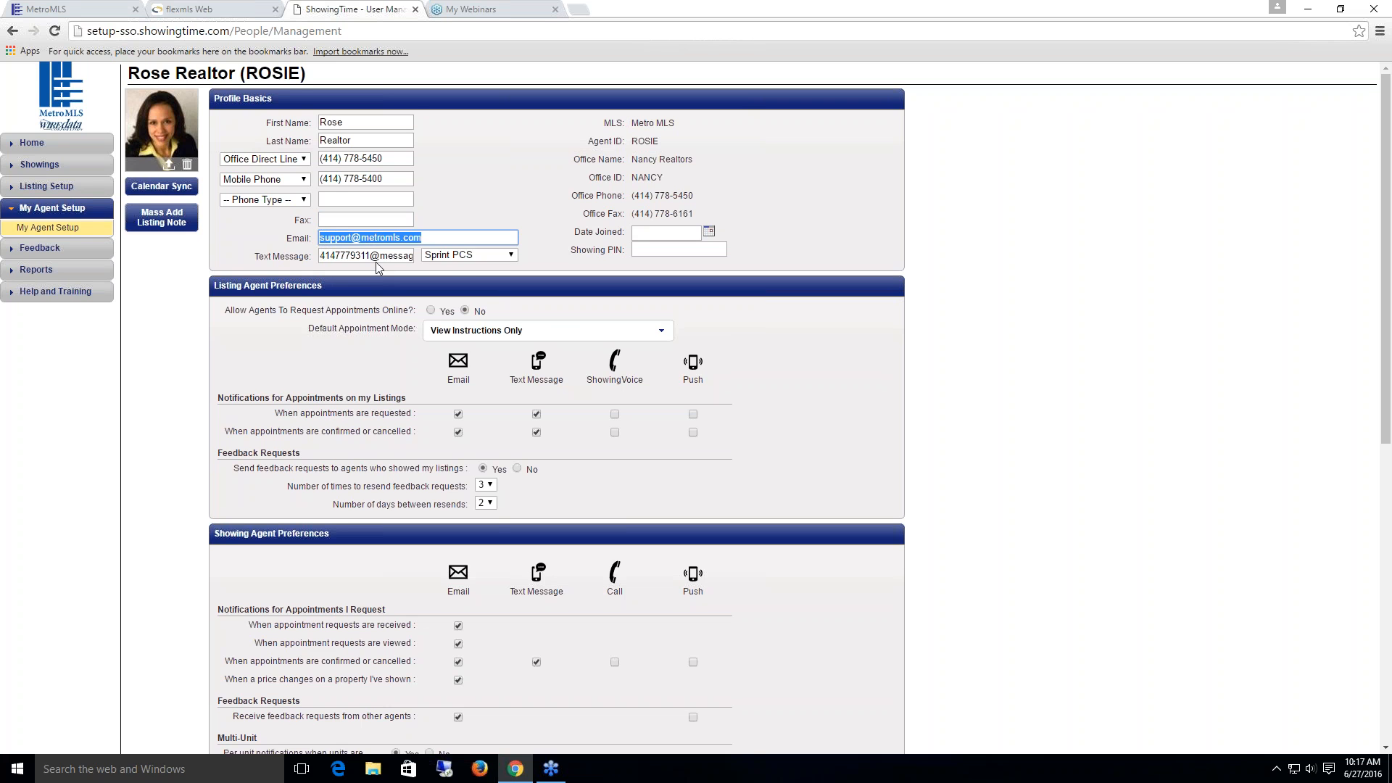
click(511, 255)
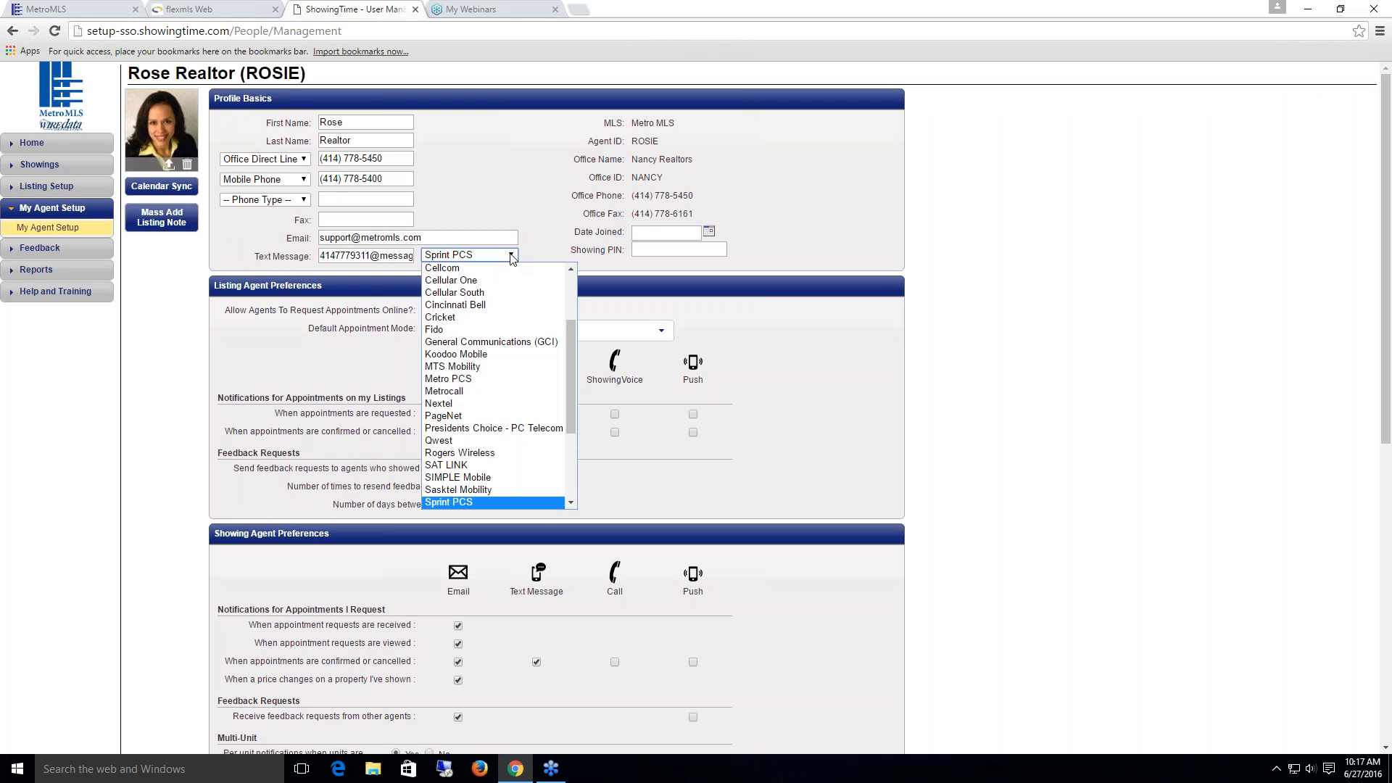
mouse_move(576, 374)
mouse_down()
mouse_move(567, 307)
mouse_move(582, 398)
mouse_move(584, 375)
mouse_up()
click(550, 233)
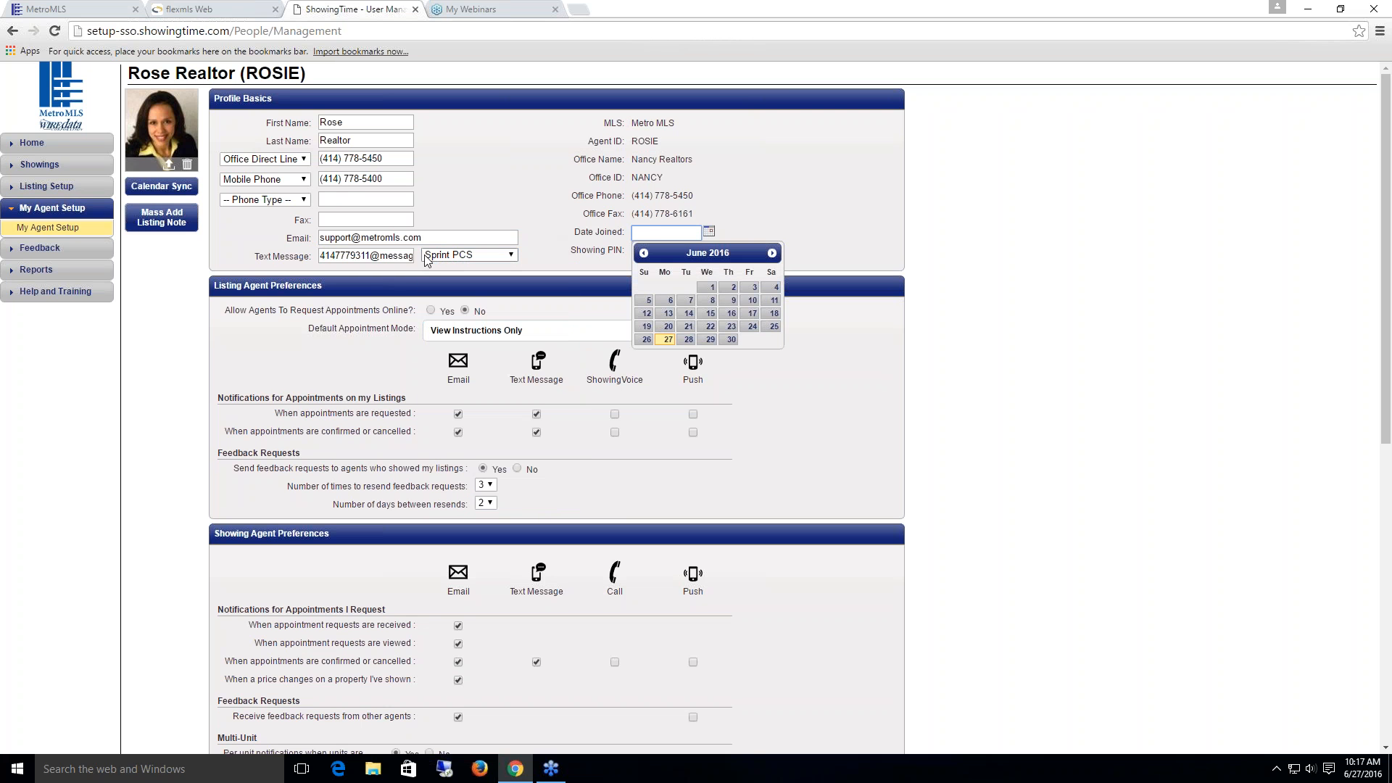
click(543, 211)
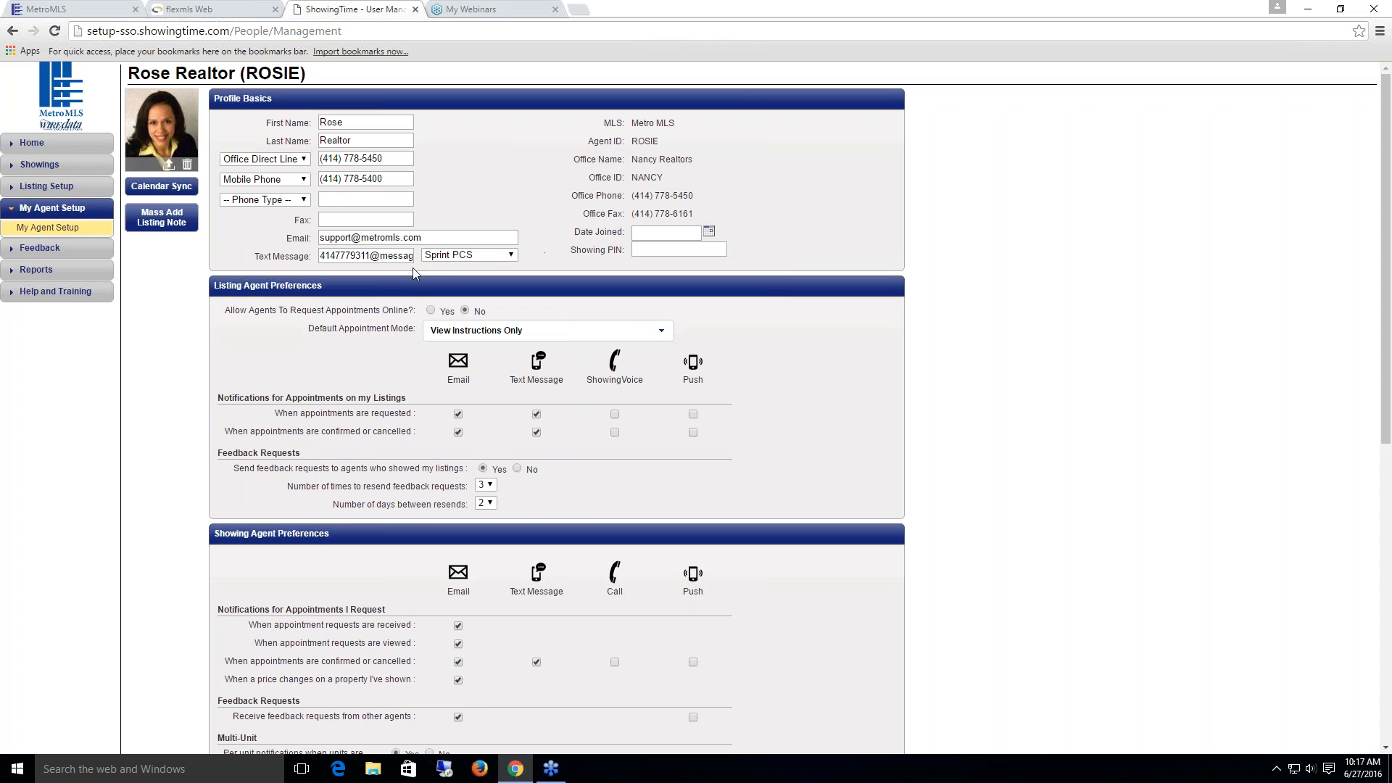
drag(372, 256, 421, 256)
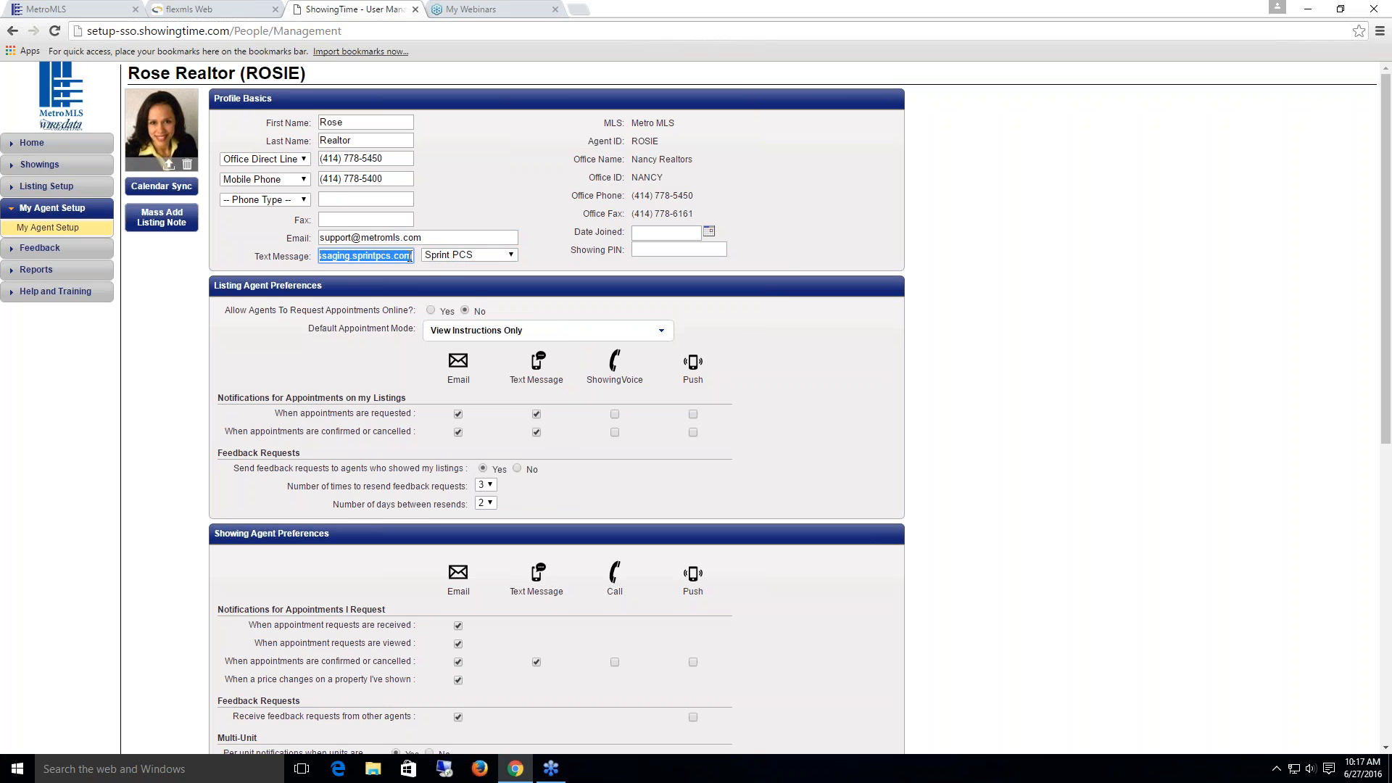
key(Left)
key(Left)
key(Left)
key(Left)
key(Left)
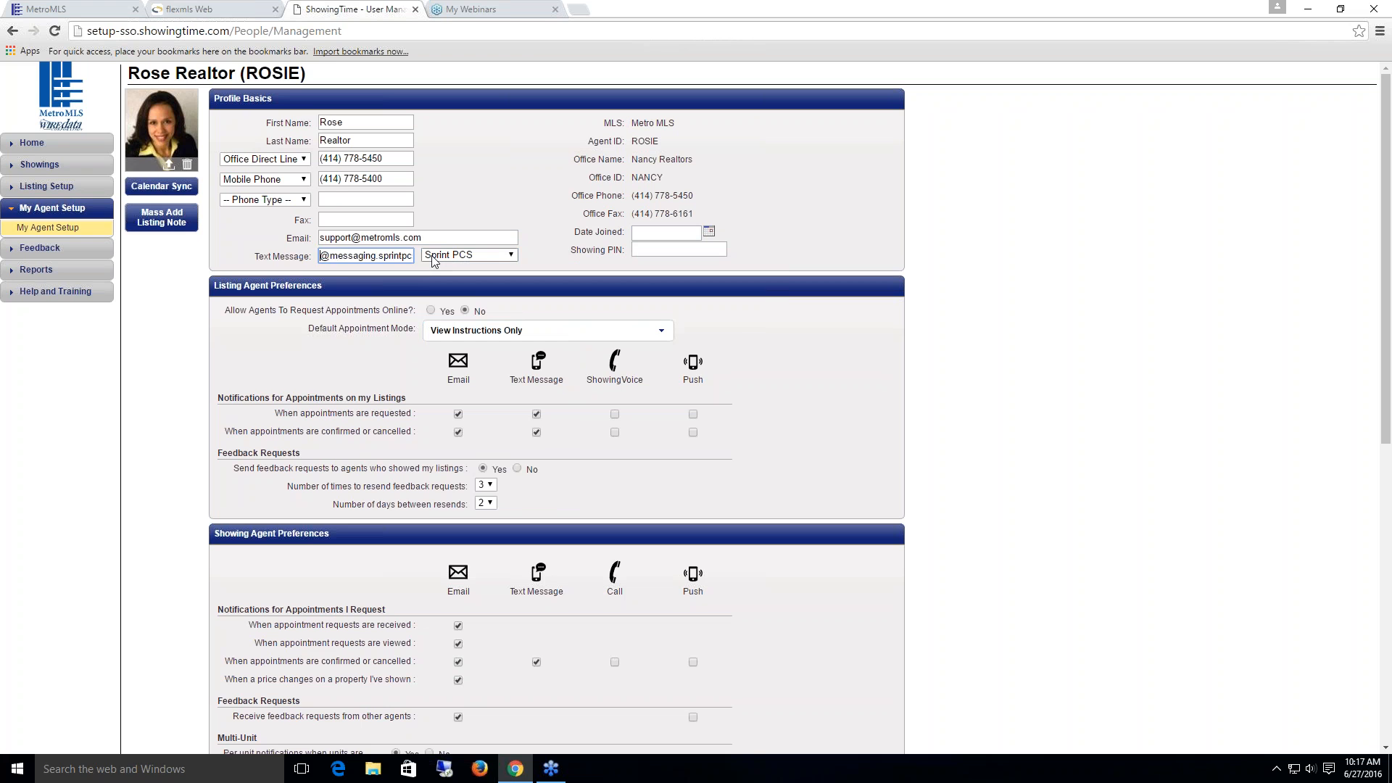
key(Left)
key(Left)
key(Left)
key(Left)
key(Left)
key(Left)
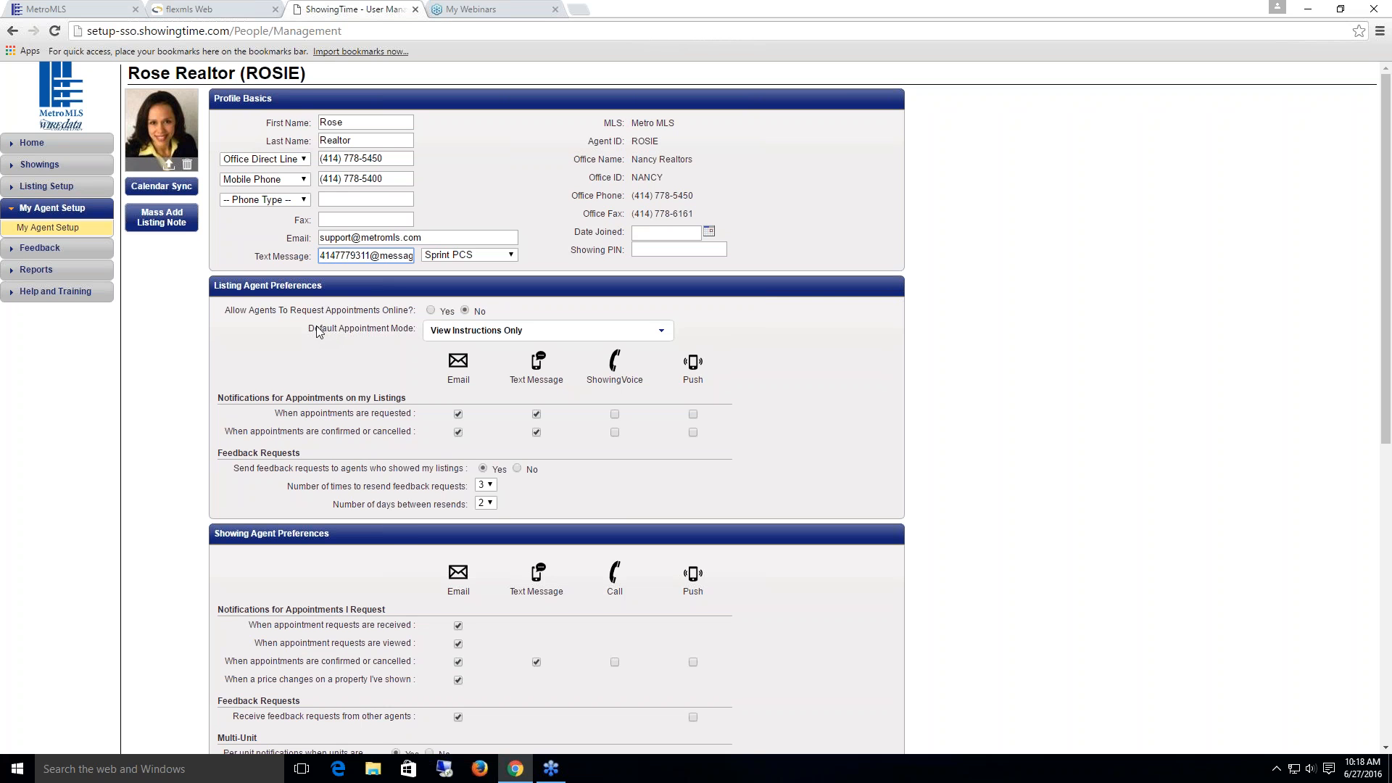
Step: Set Allow Agents To Request Appointments Online to Yes under Listing Agent Preferences
drag(225, 312, 415, 312)
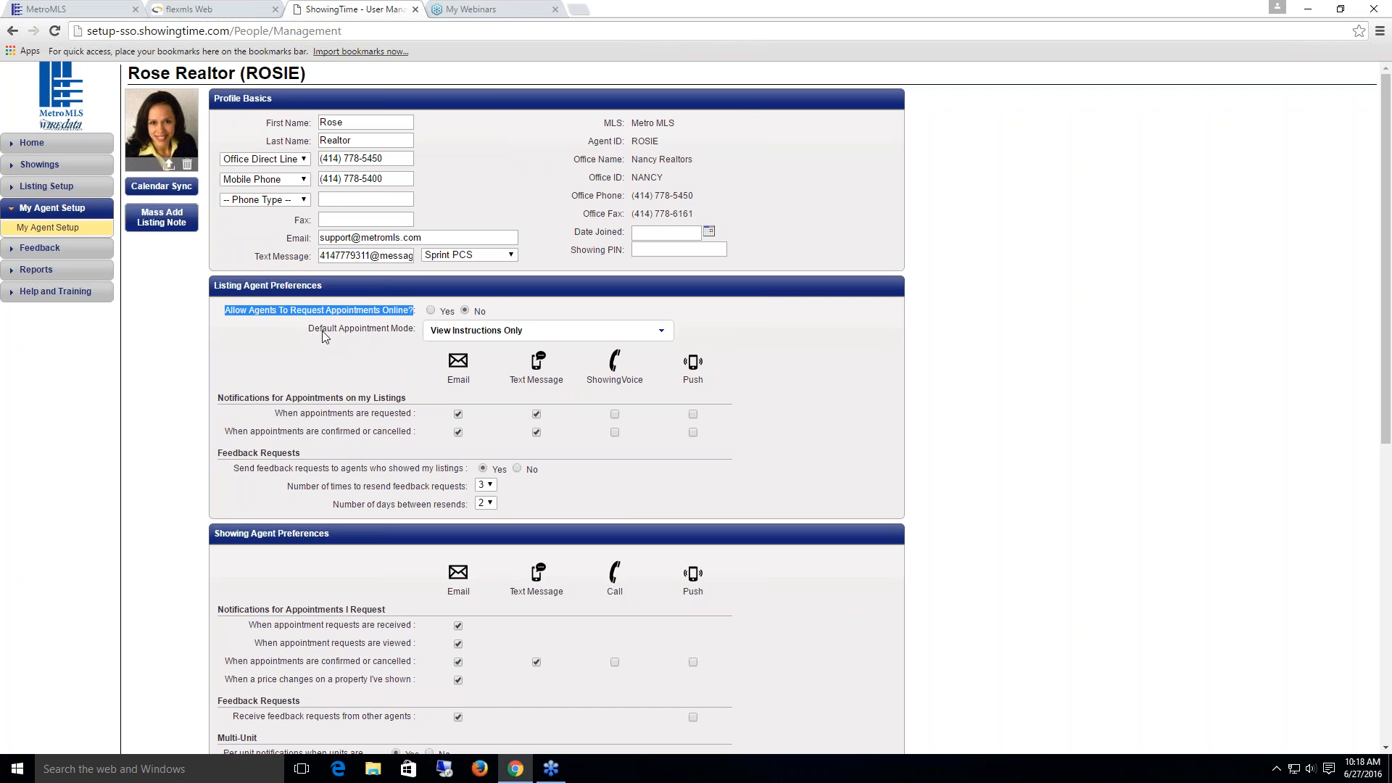
click(288, 326)
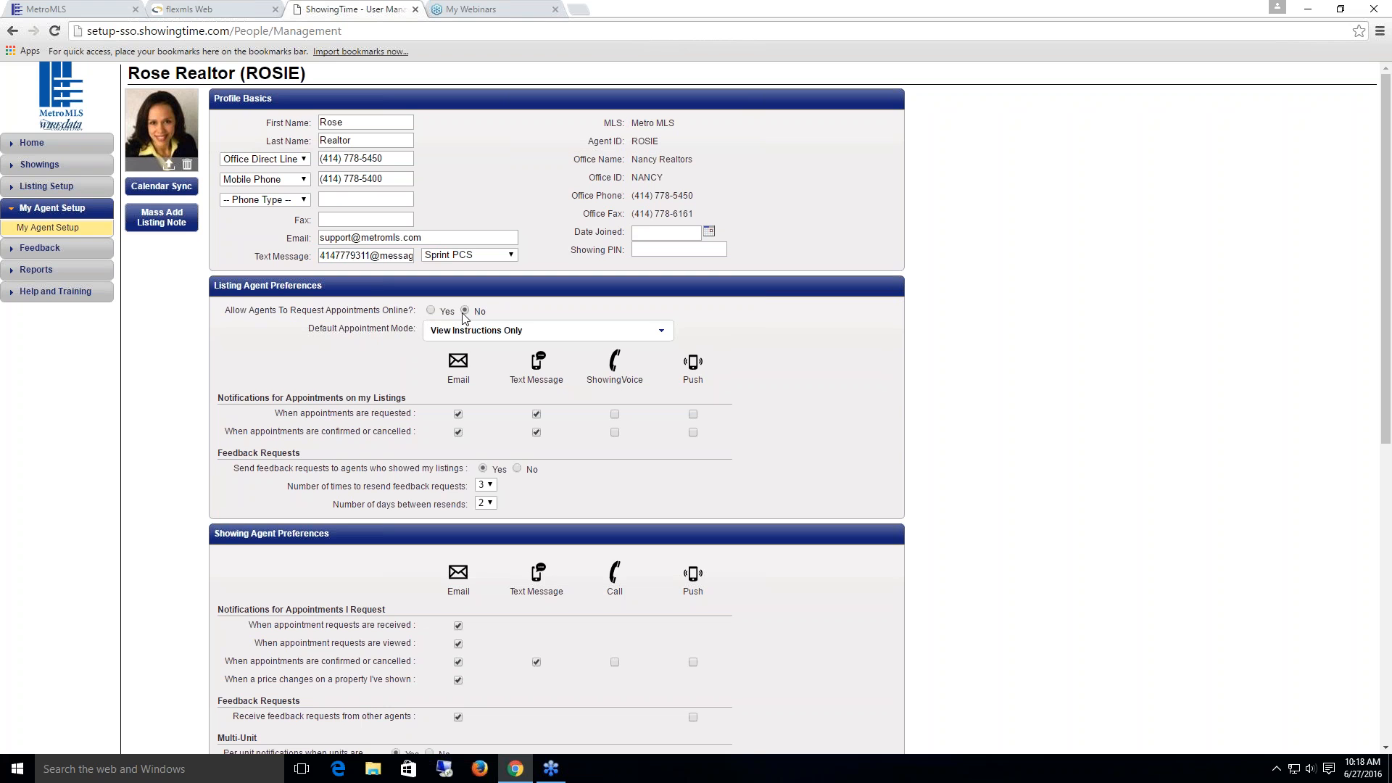
click(431, 311)
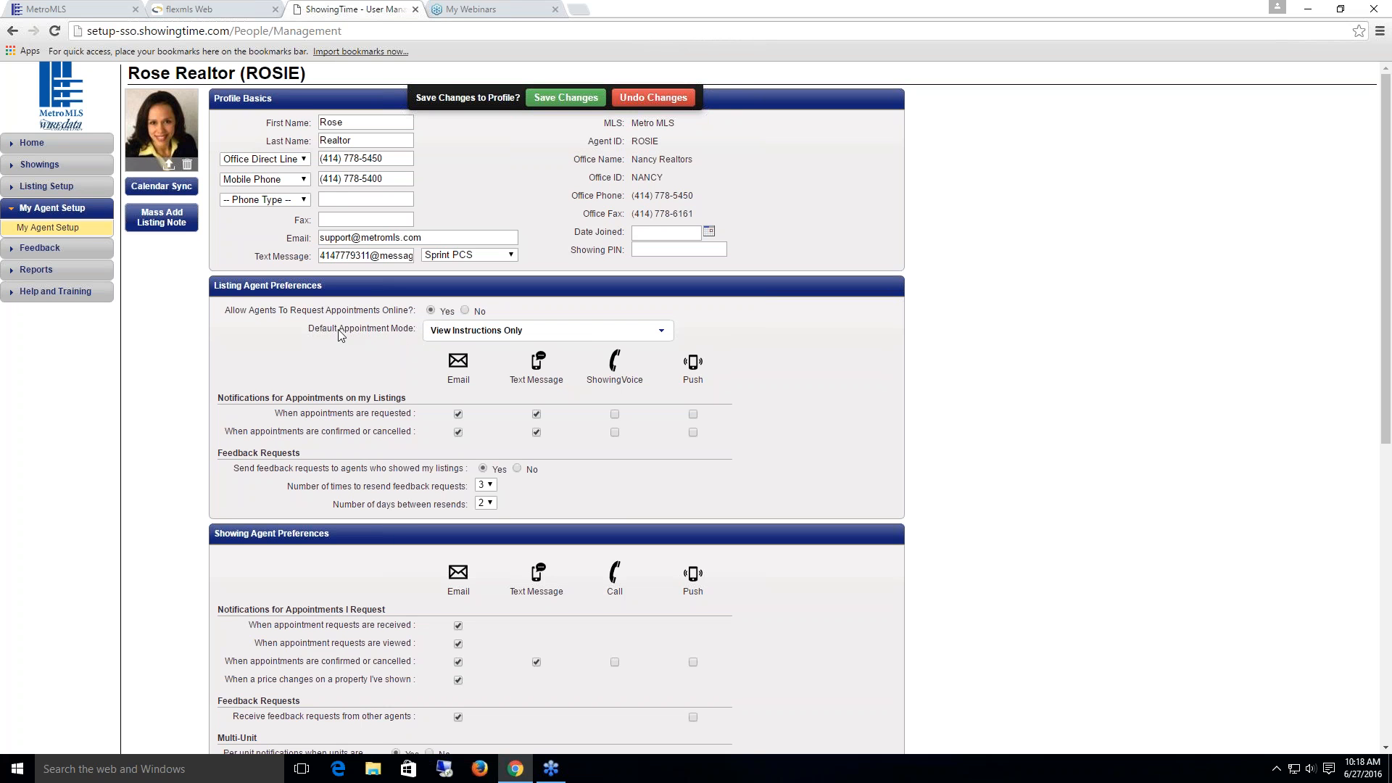
click(662, 335)
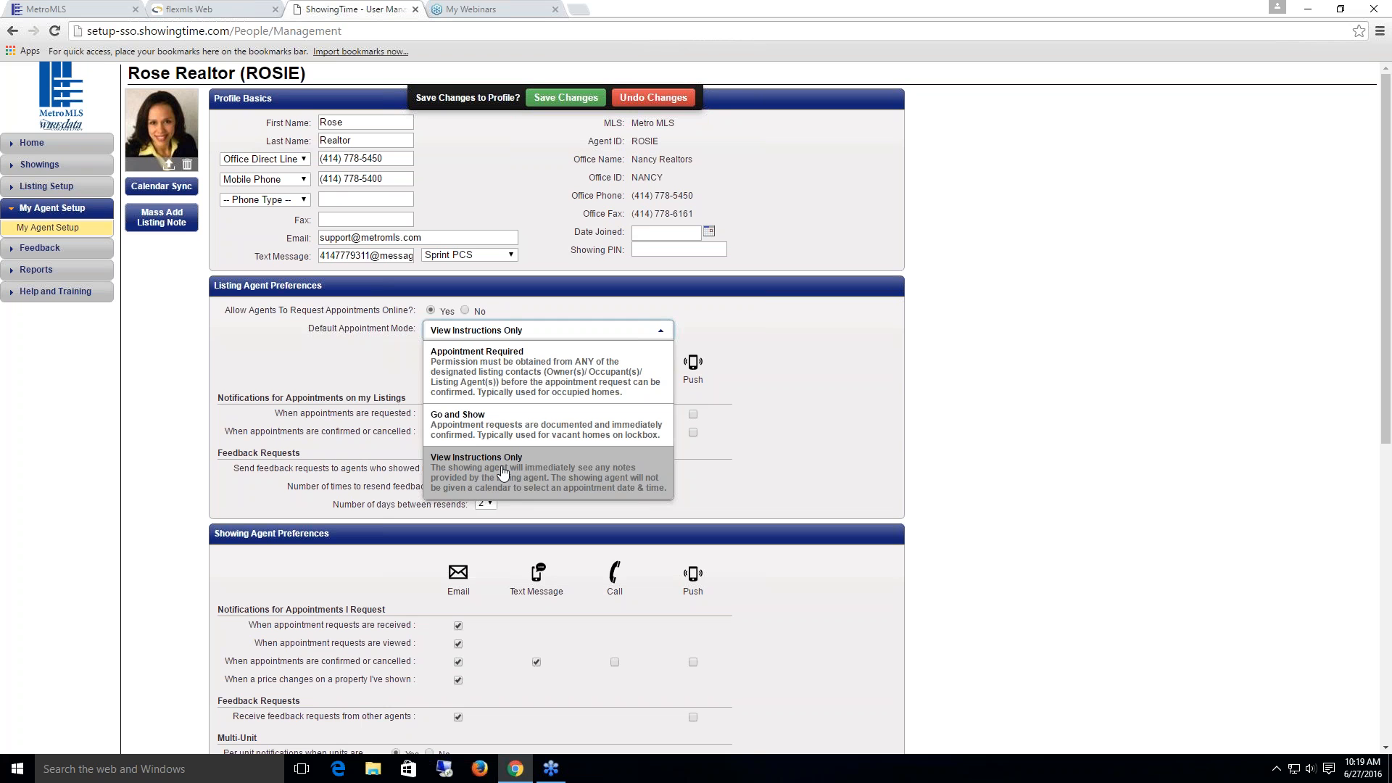
Step: Choose Appointment Required as the Default Appointment Mode
click(472, 356)
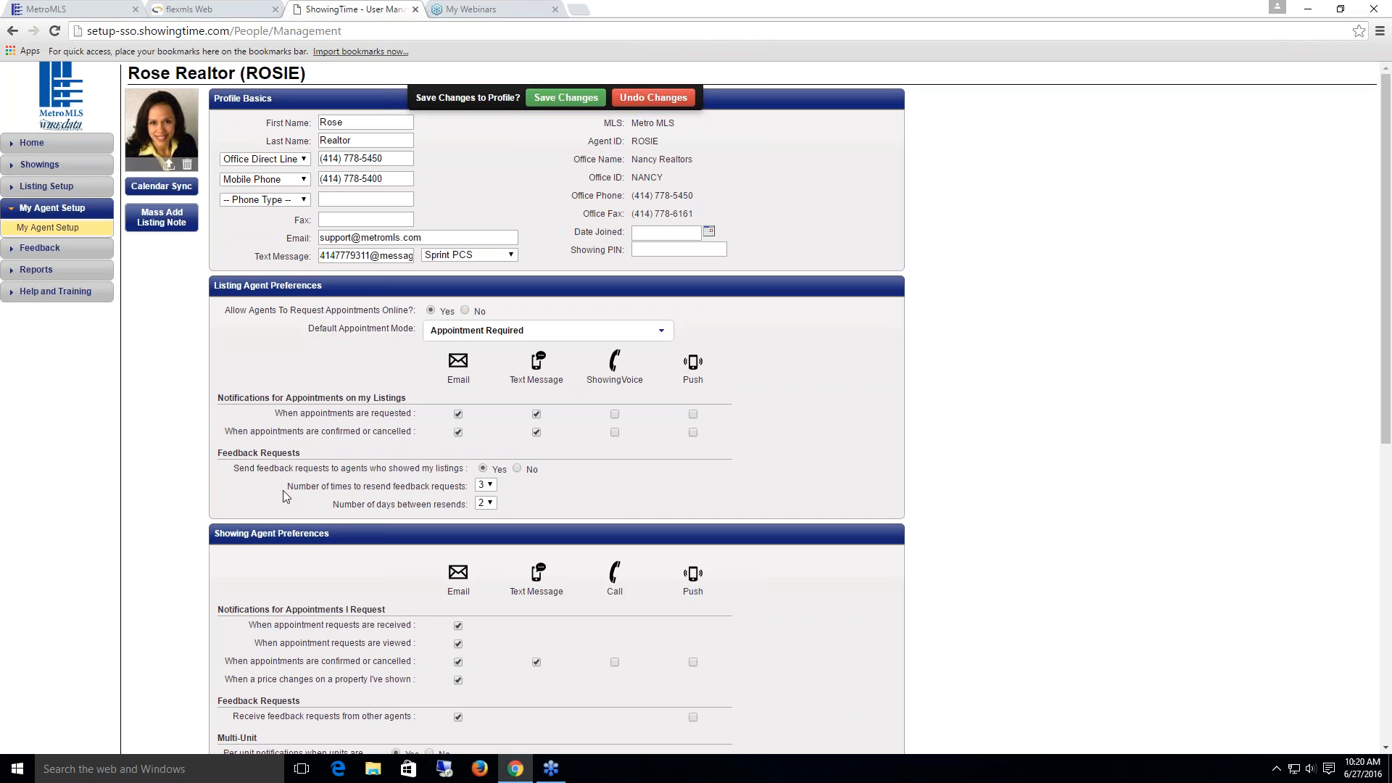
click(490, 486)
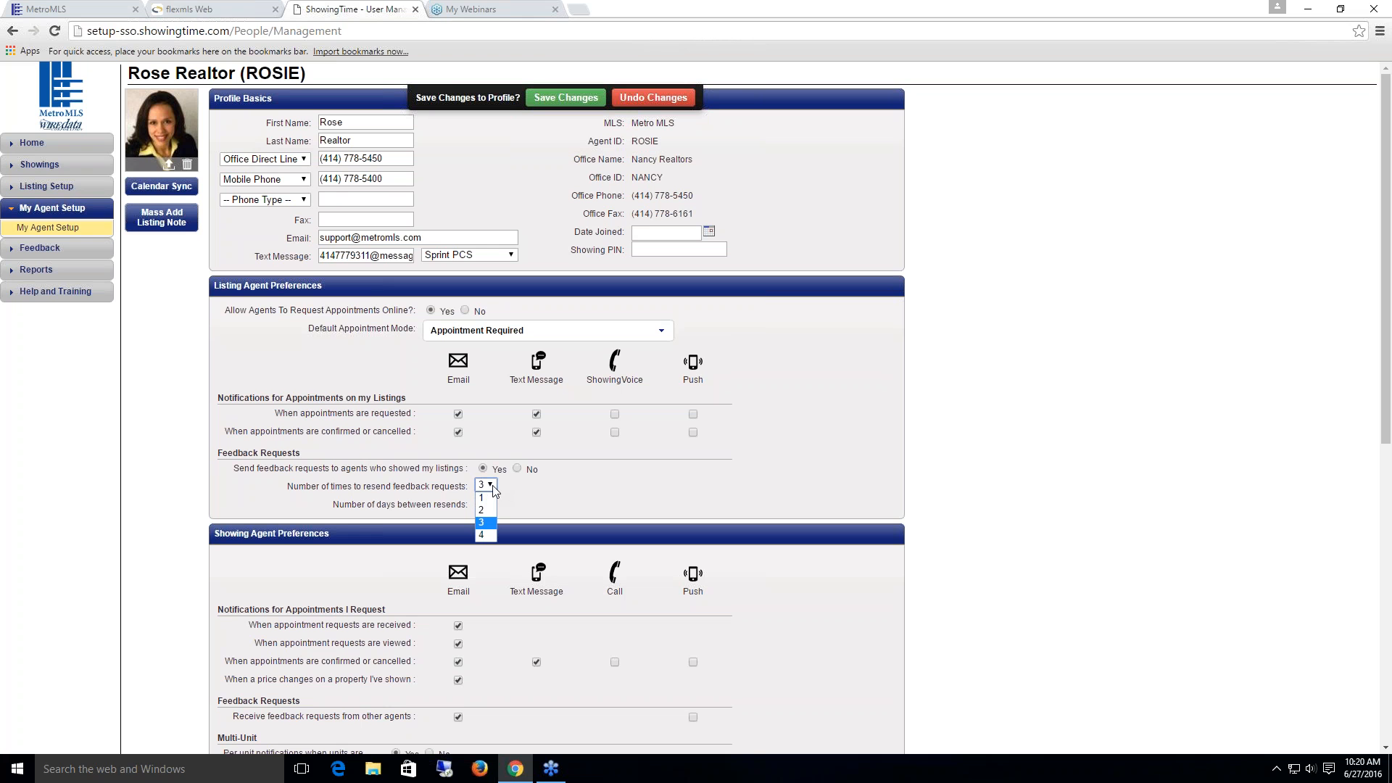
click(493, 490)
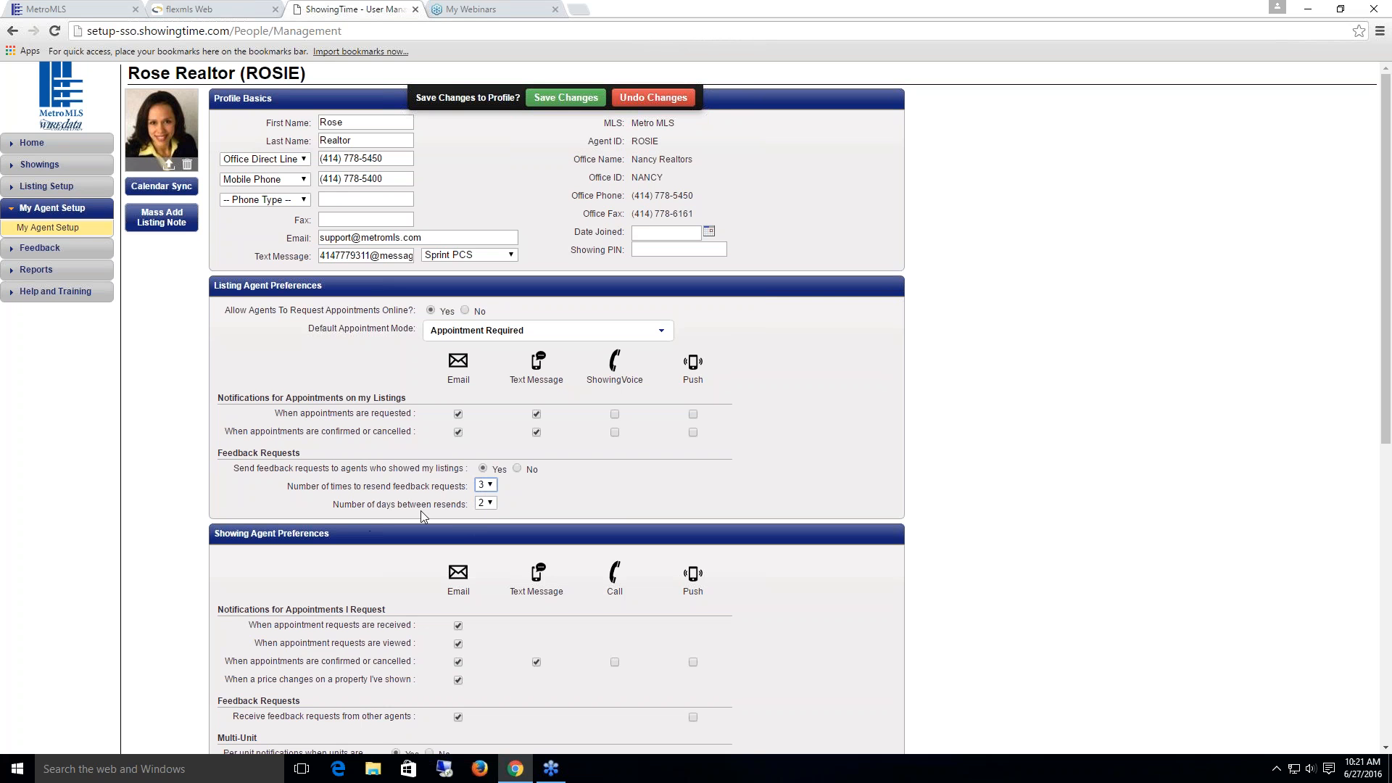
click(491, 485)
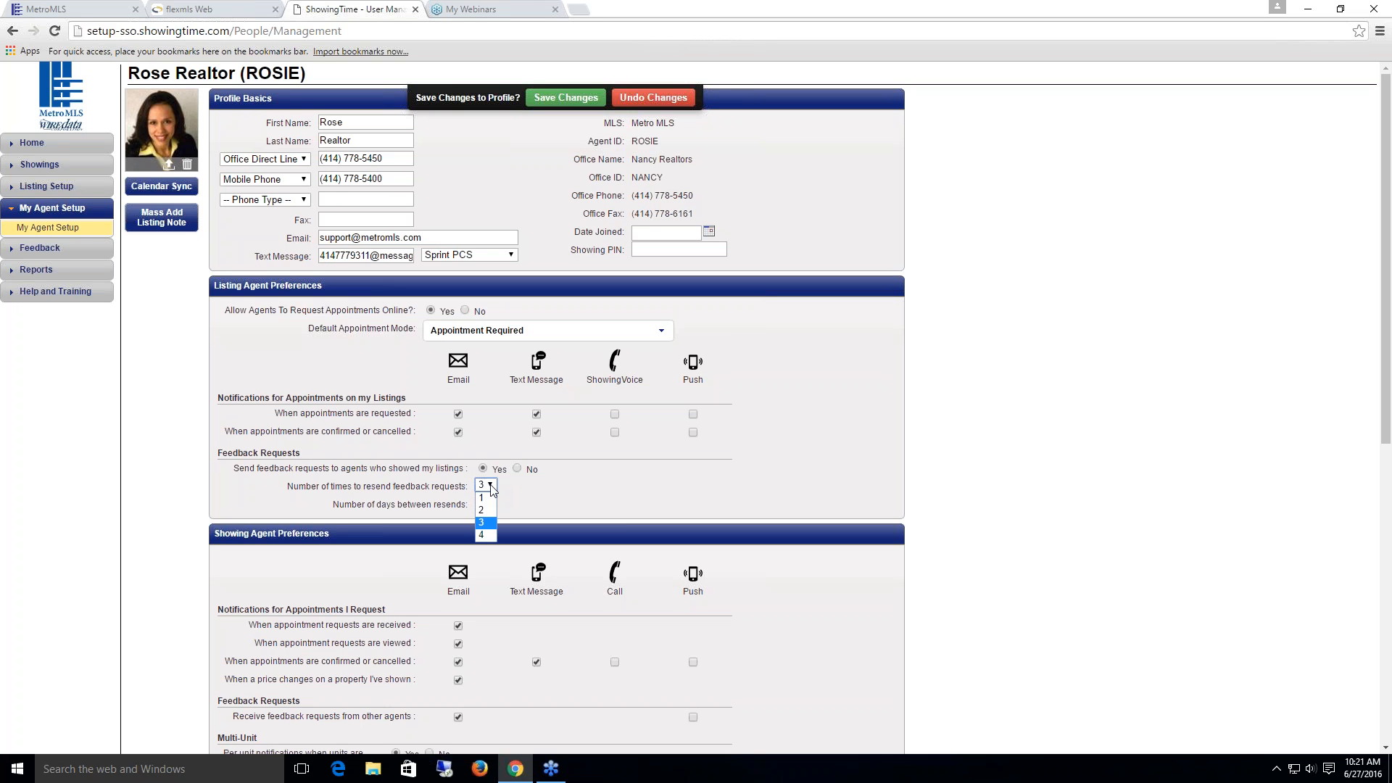
click(491, 485)
click(491, 504)
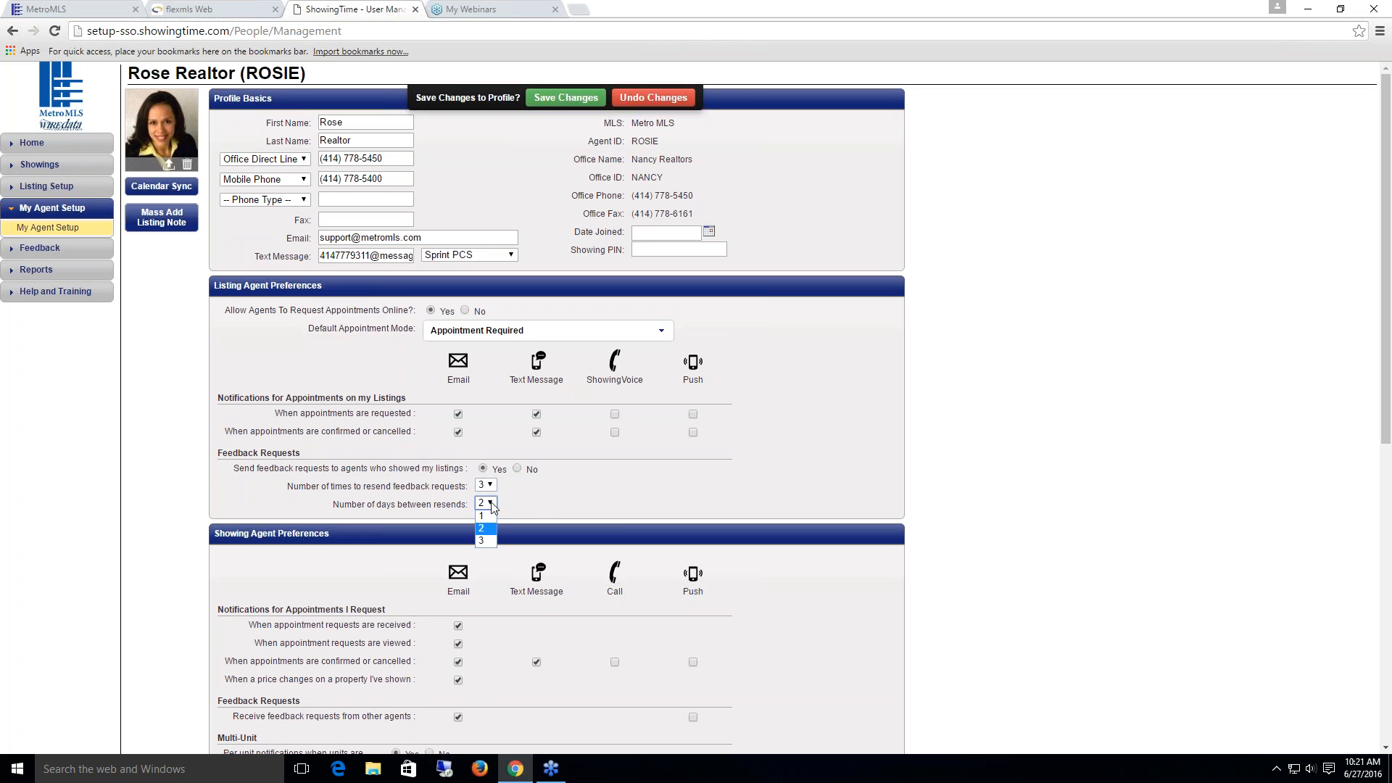
click(491, 504)
Step: Set per-unit multi-unit notifications to Yes and uncheck Email for feedback requests from other agents
scroll(535, 501, down, 3)
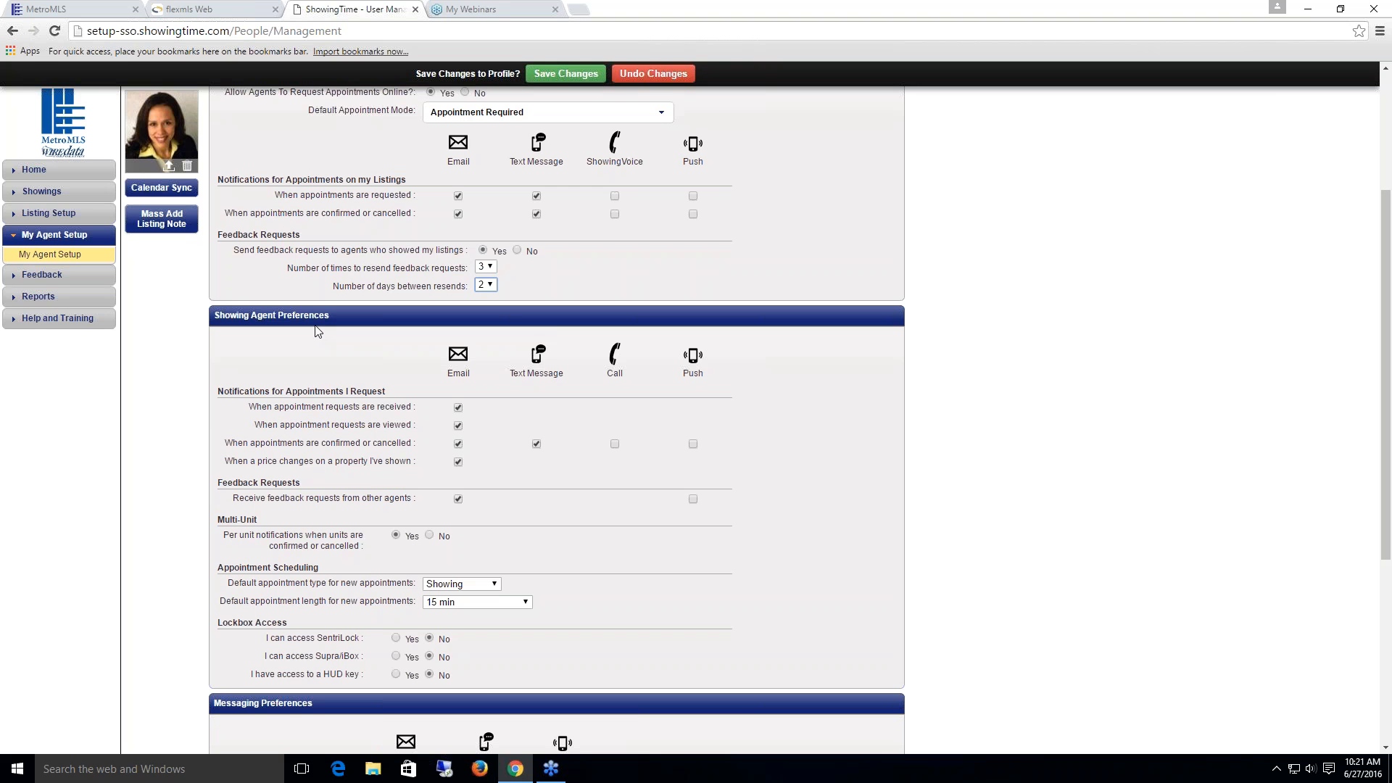
scroll(356, 362, down, 2)
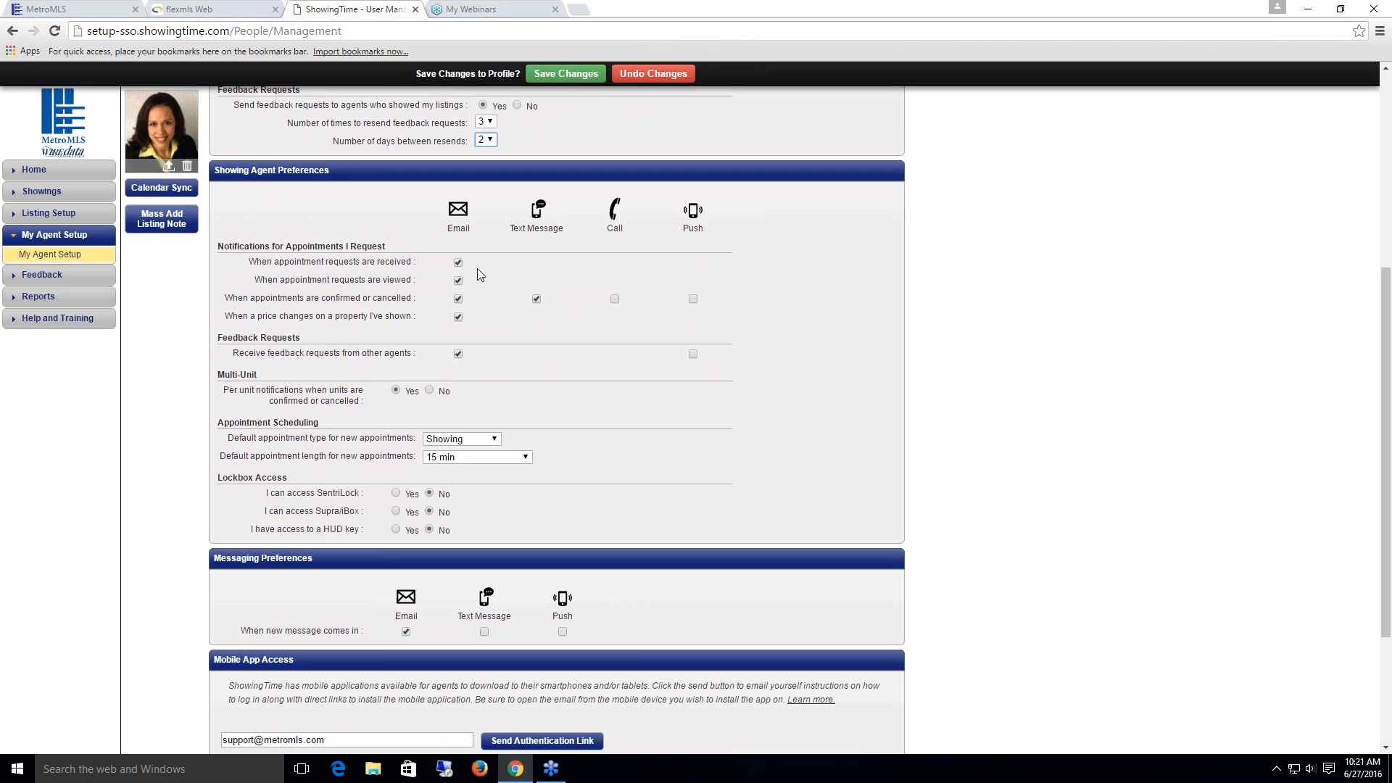
click(457, 262)
click(458, 354)
click(496, 443)
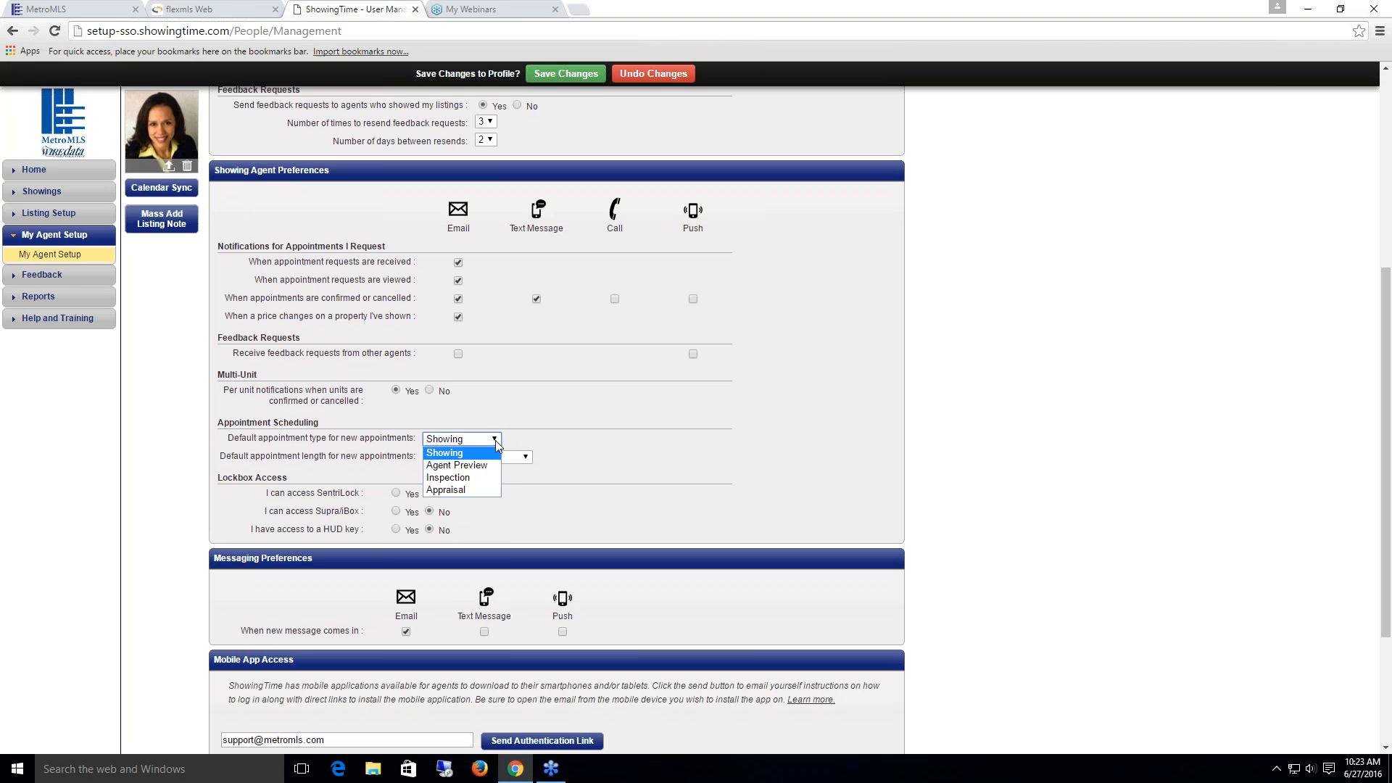
click(494, 441)
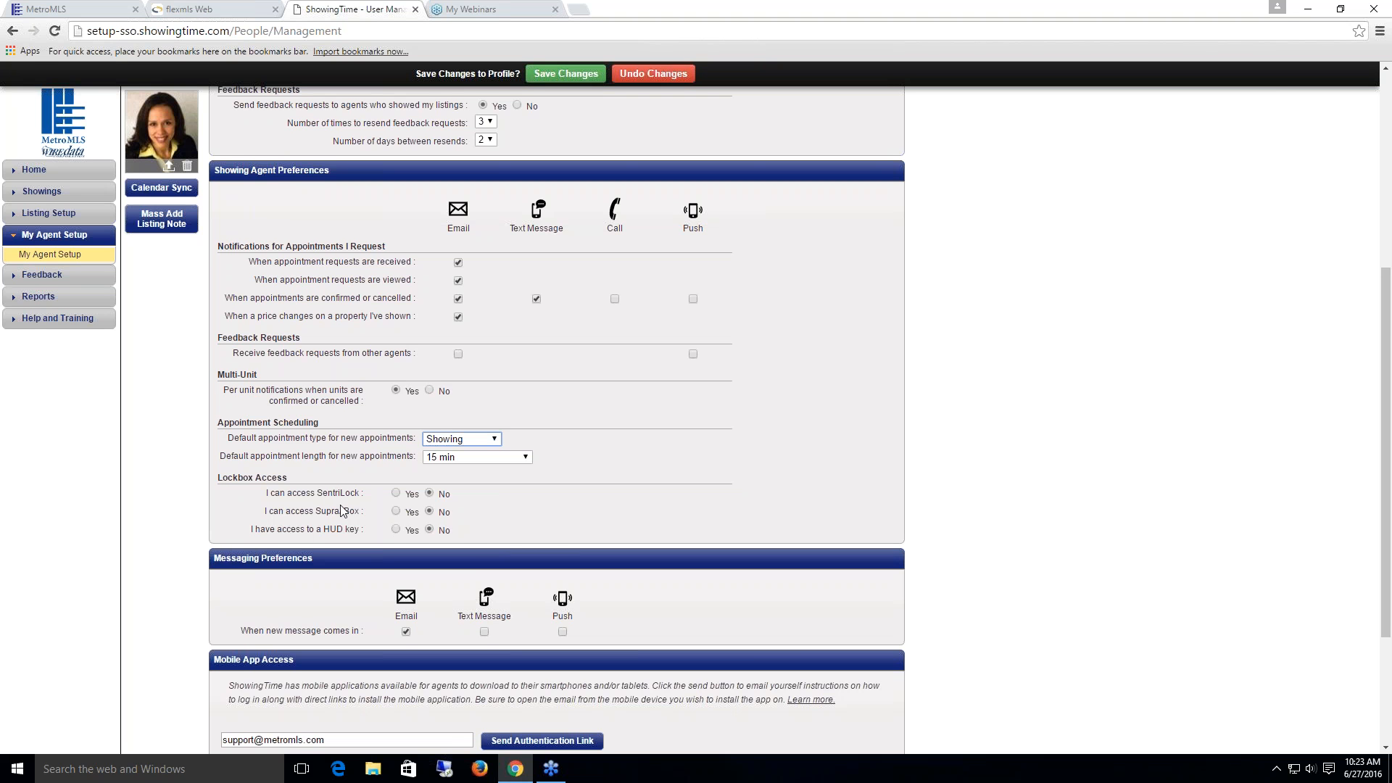
scroll(525, 547, down, 2)
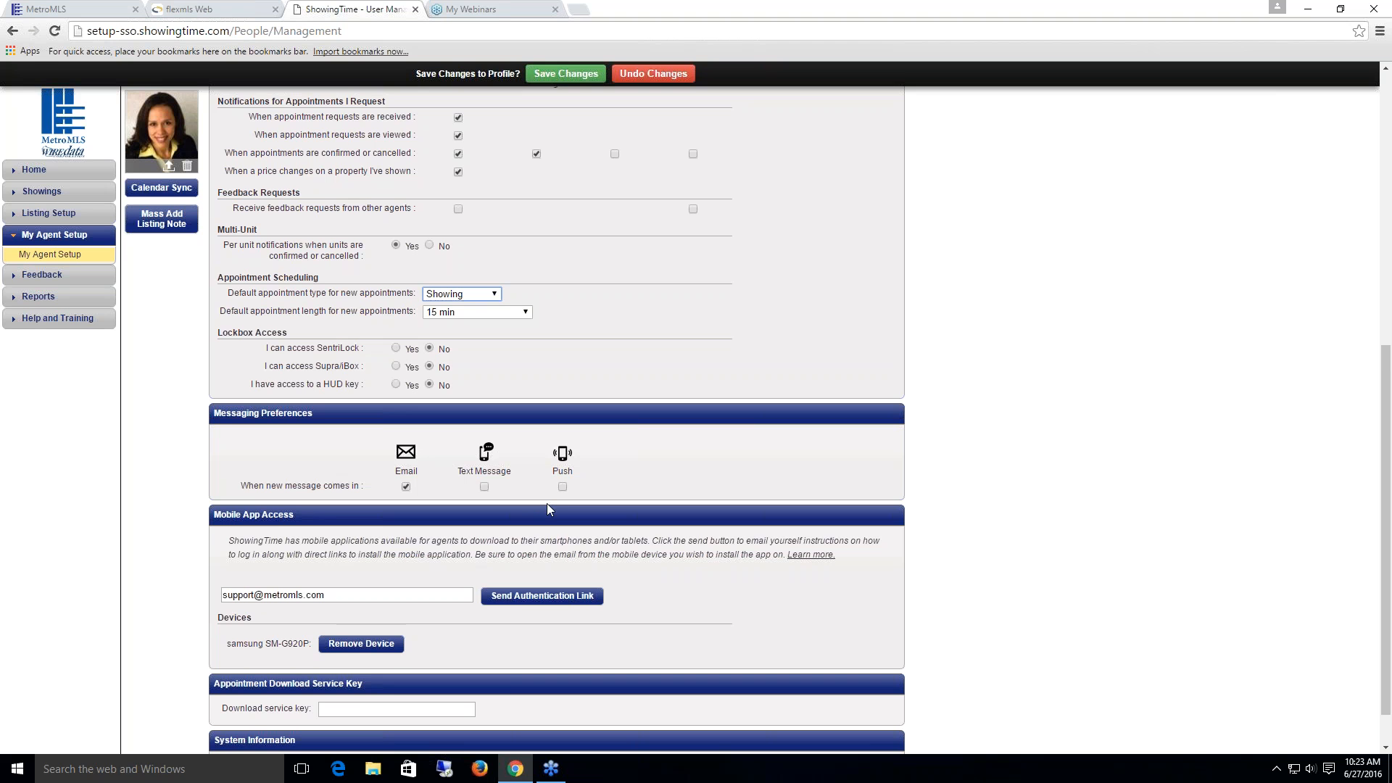
Step: Send the Mobile App Access authentication link to the profile's email address
scroll(547, 503, down, 1)
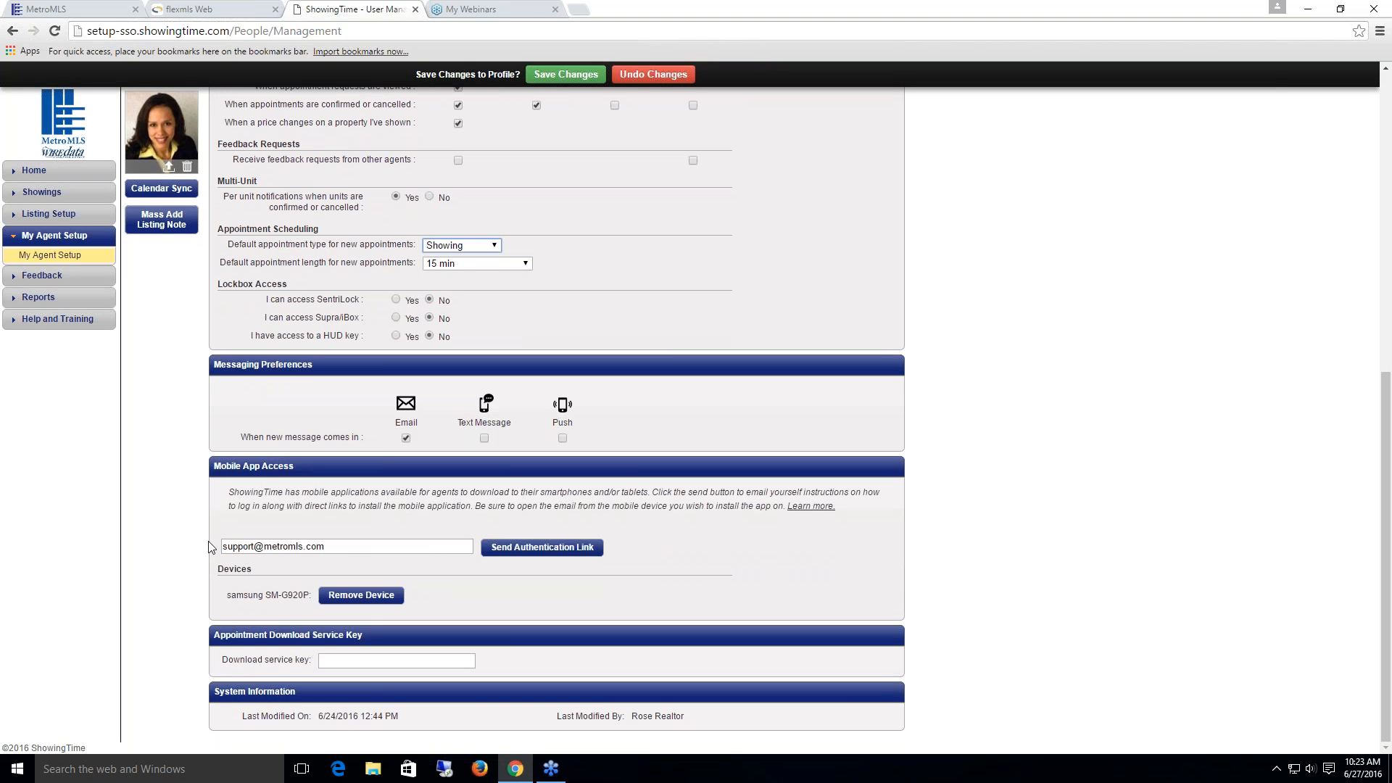
click(543, 548)
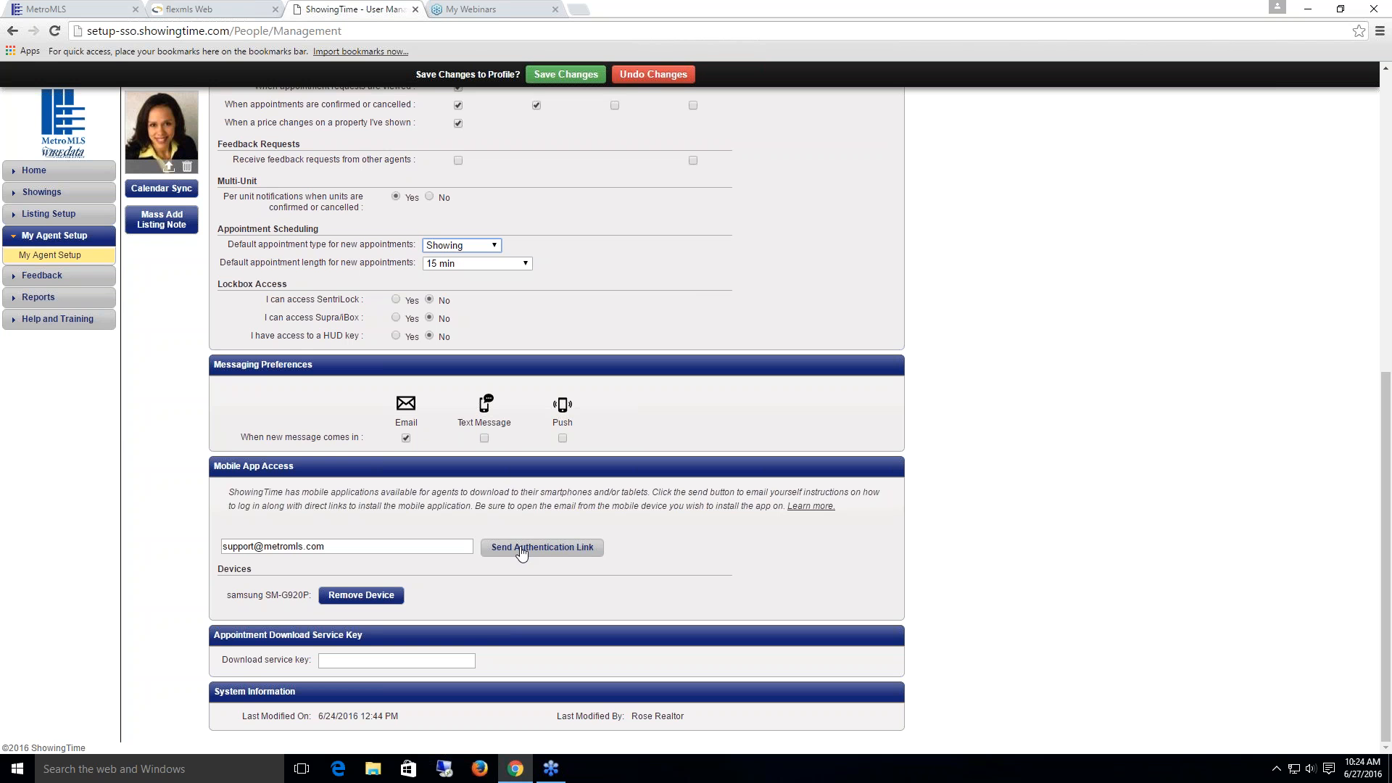
click(520, 548)
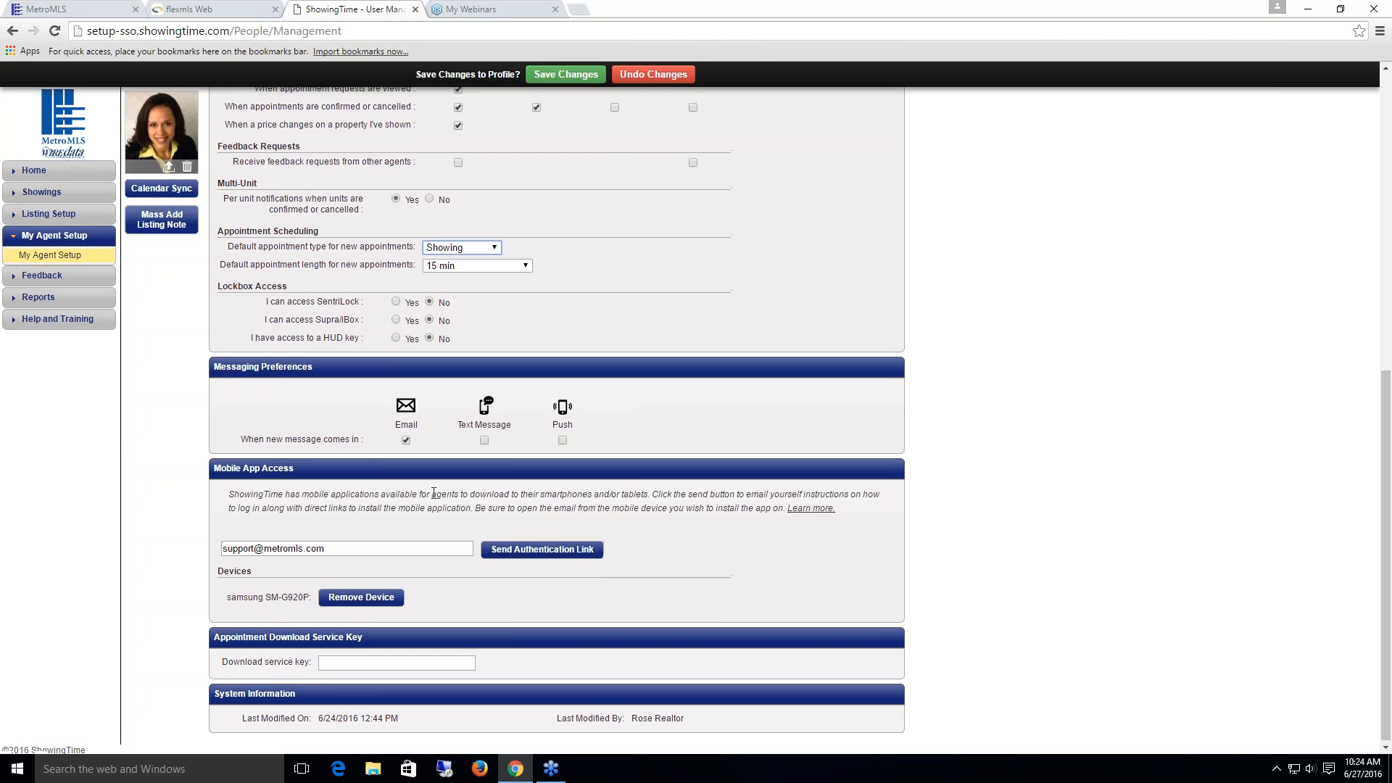
scroll(438, 501, up, 4)
scroll(437, 498, up, 4)
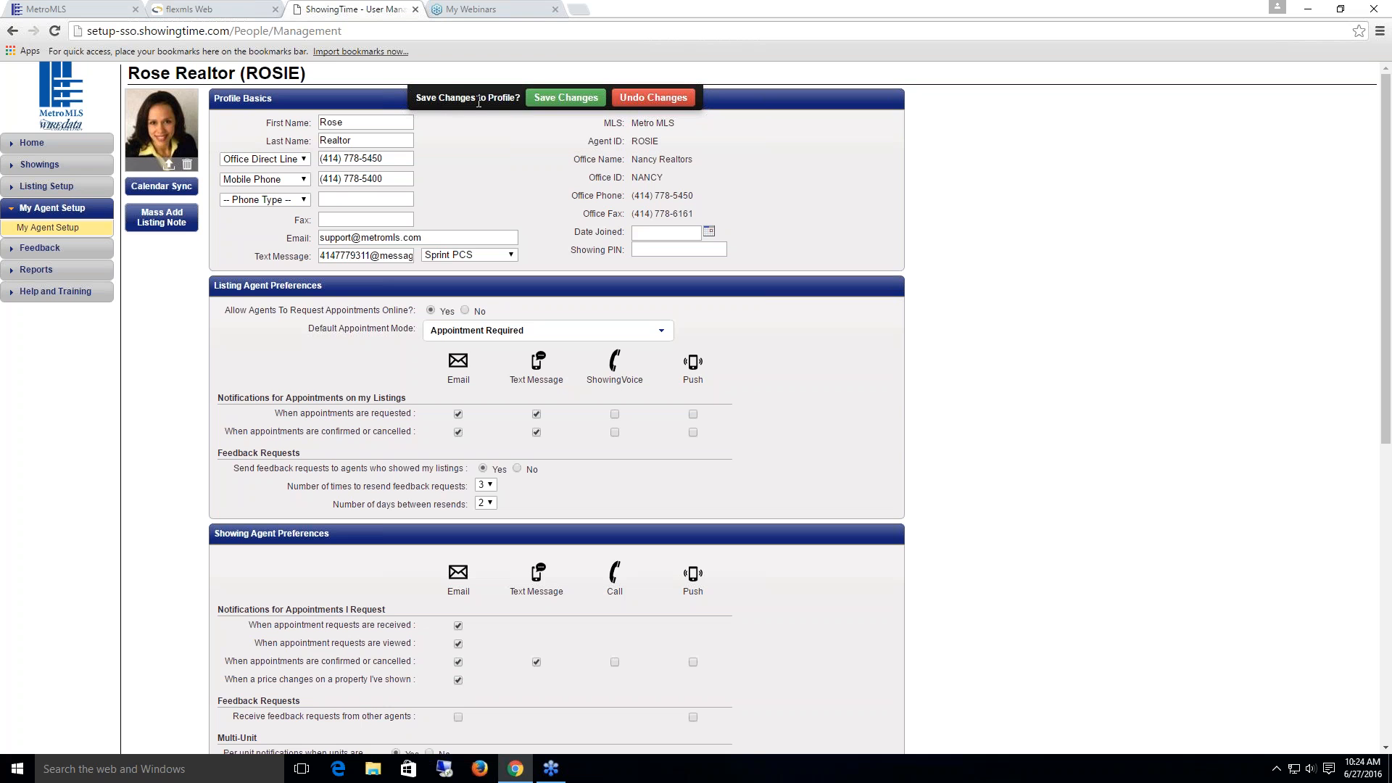
Step: Save the profile changes as new defaults without updating existing listings
click(567, 101)
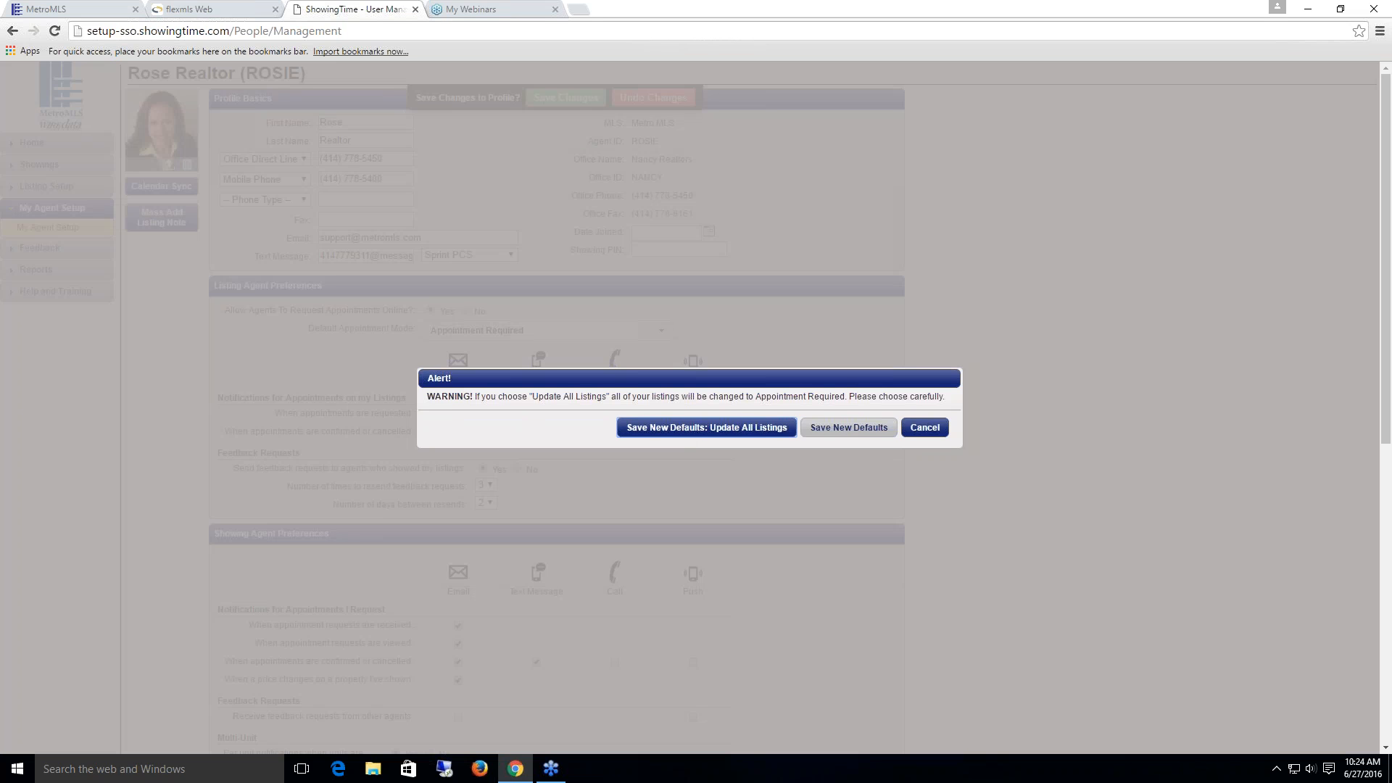
click(692, 426)
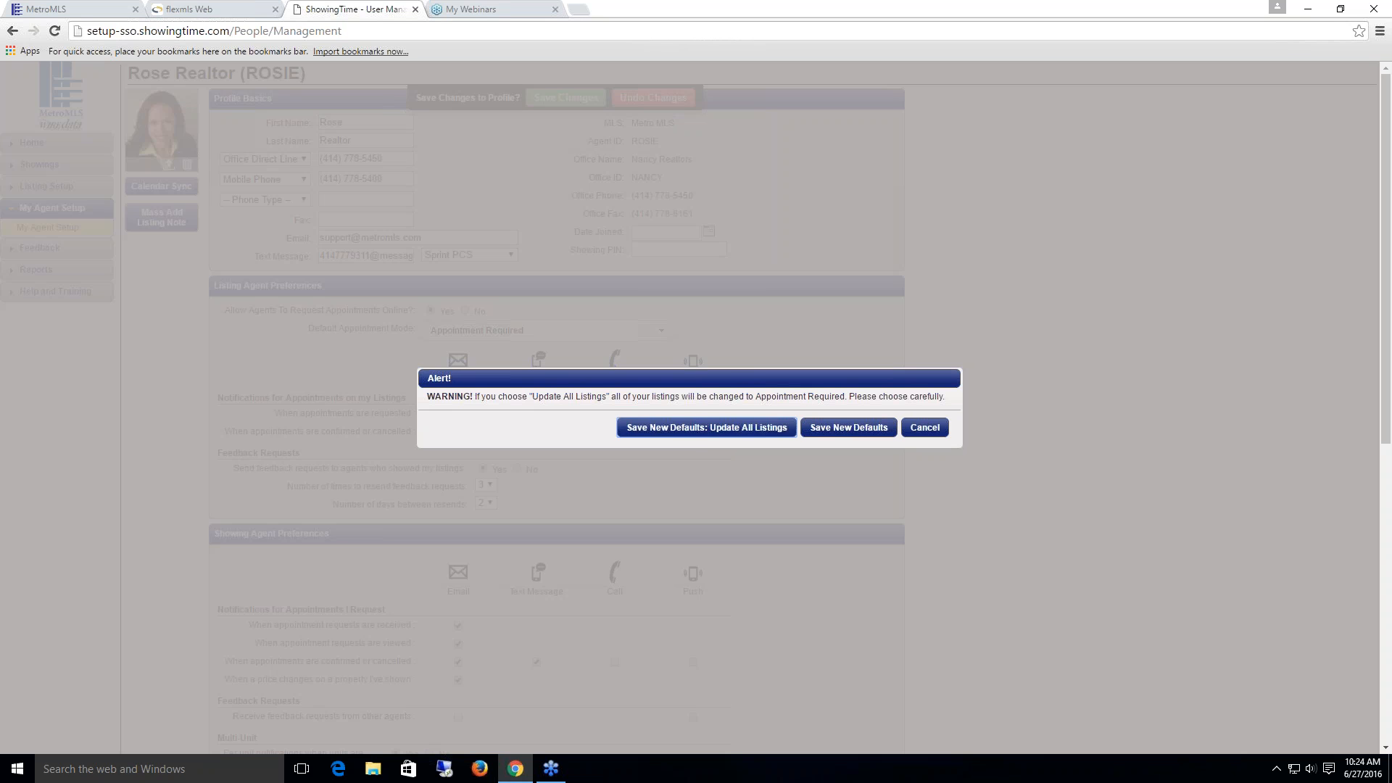
click(857, 433)
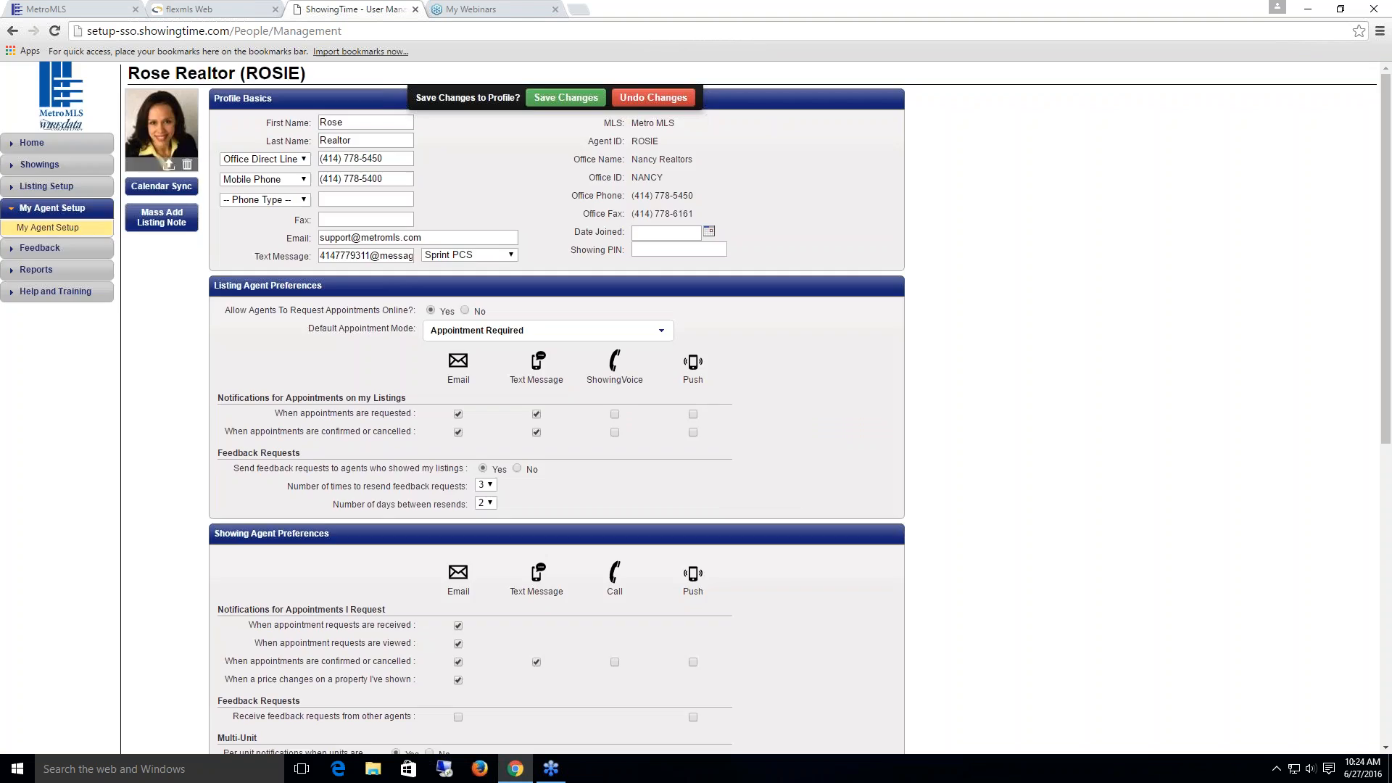
click(789, 446)
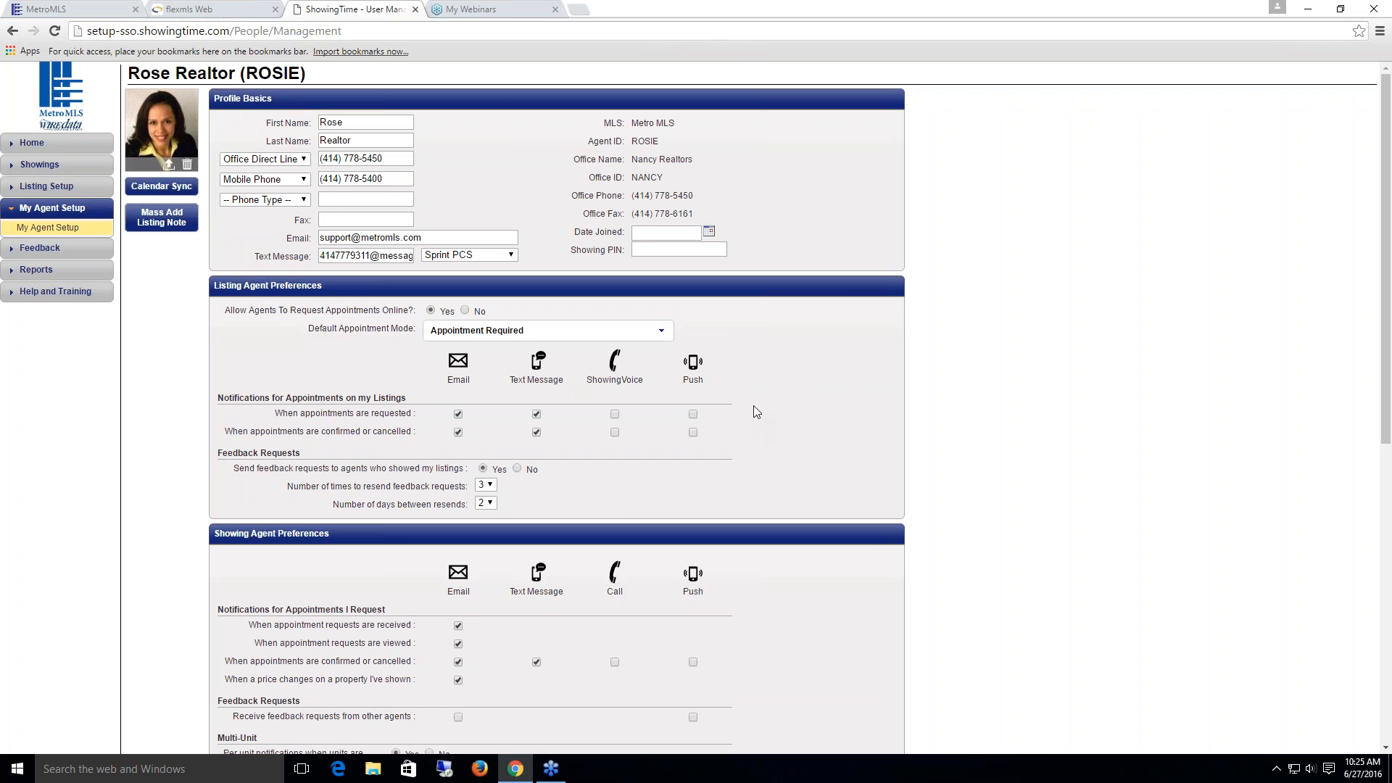
click(48, 188)
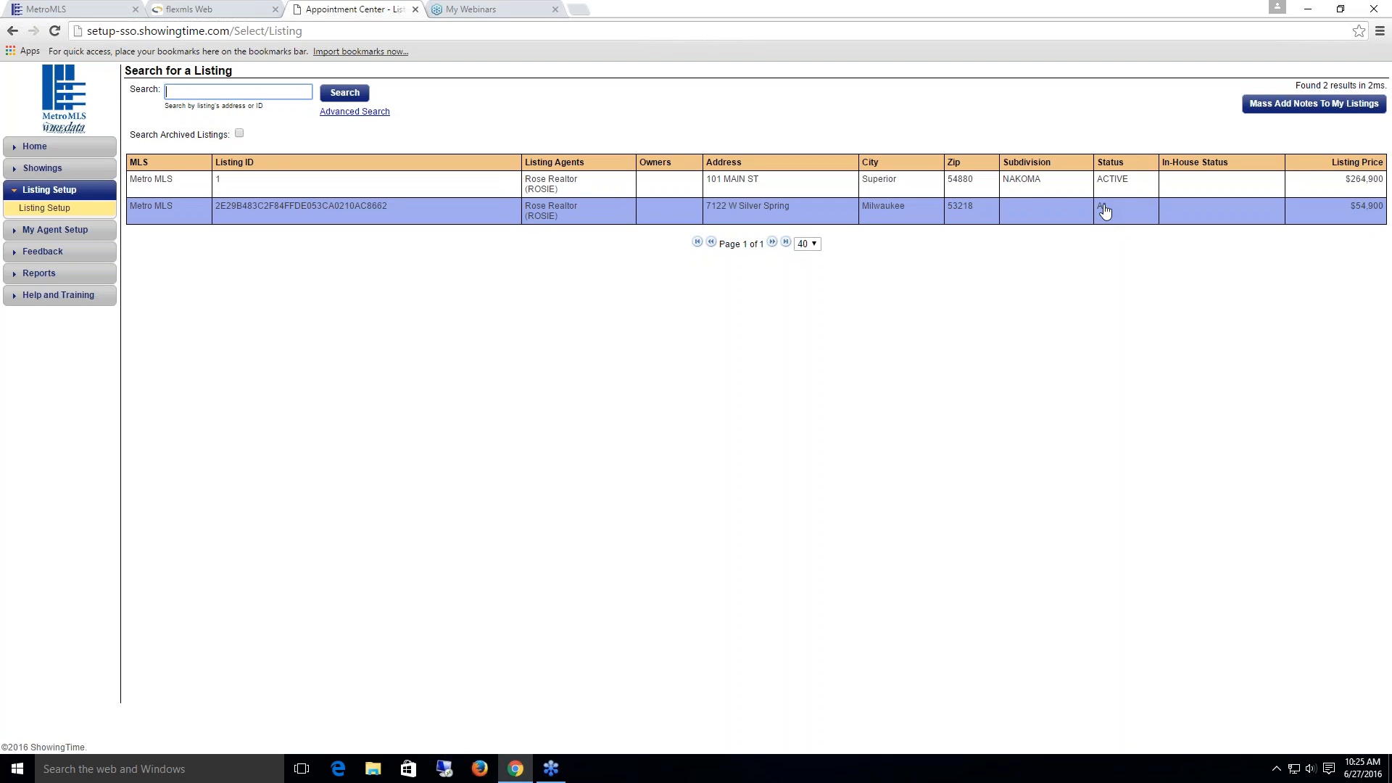
click(322, 187)
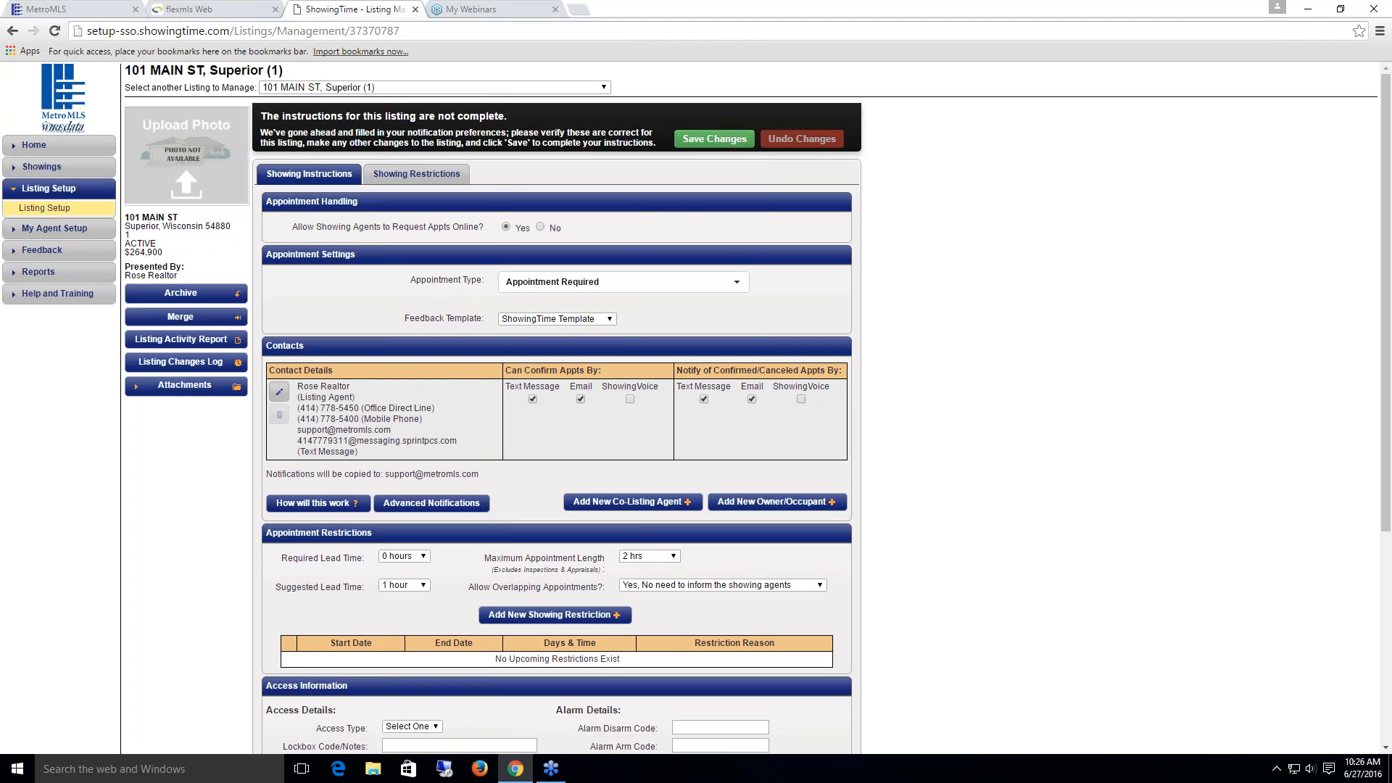
click(737, 285)
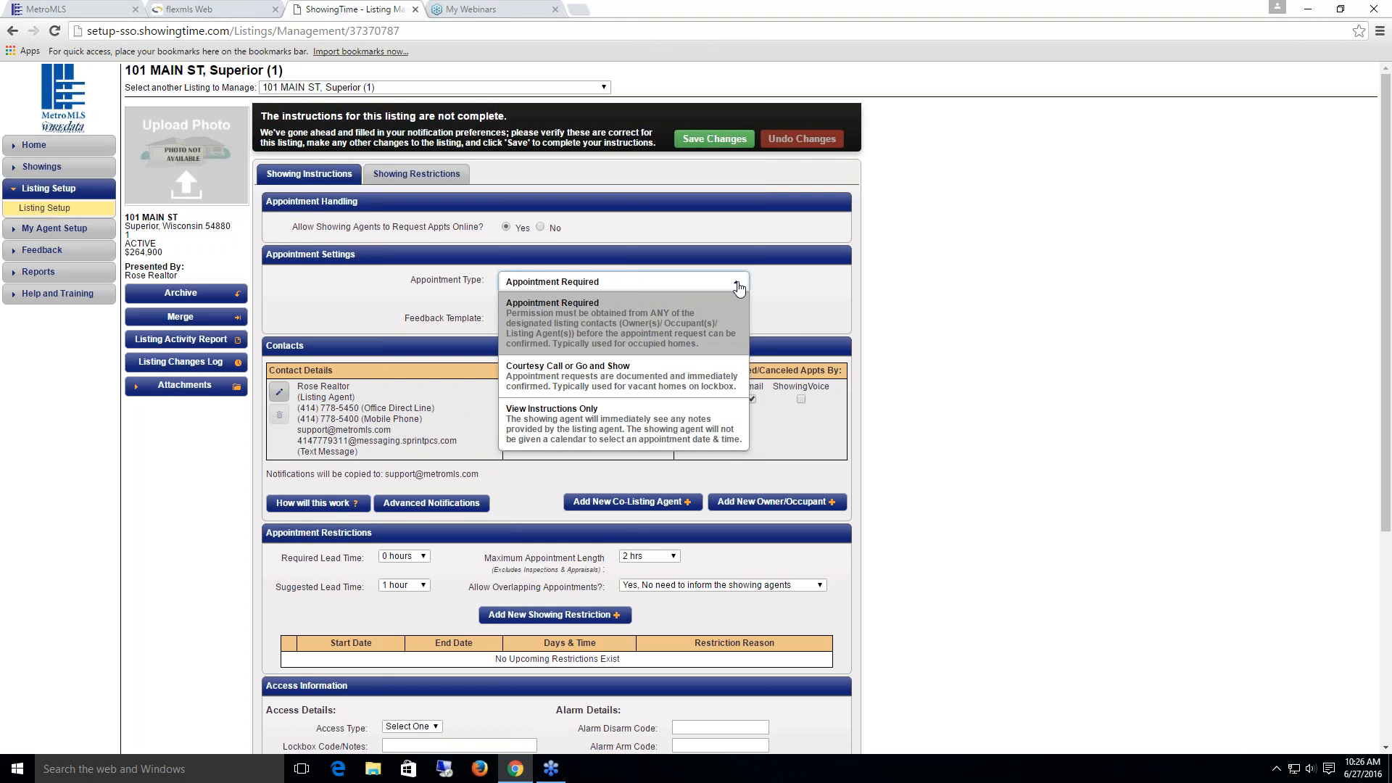
click(737, 285)
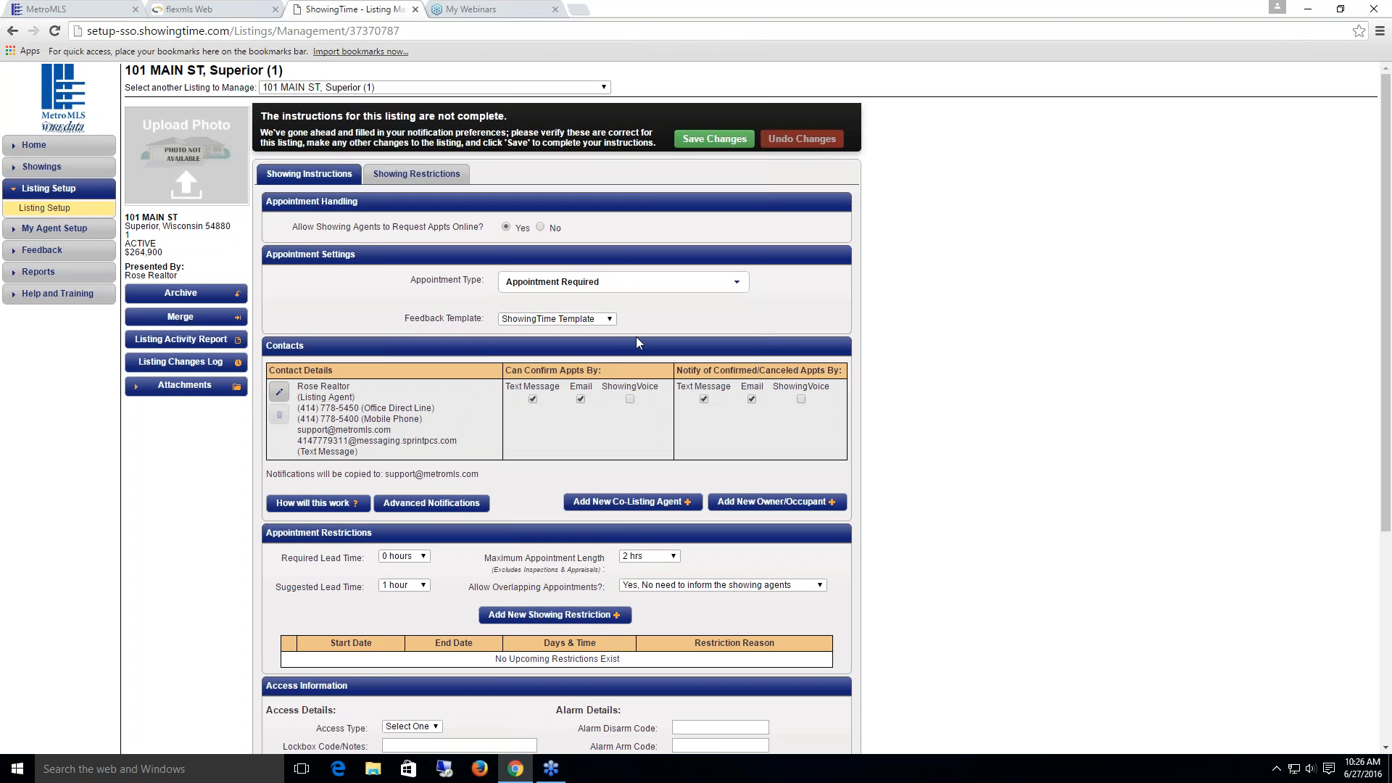
click(610, 319)
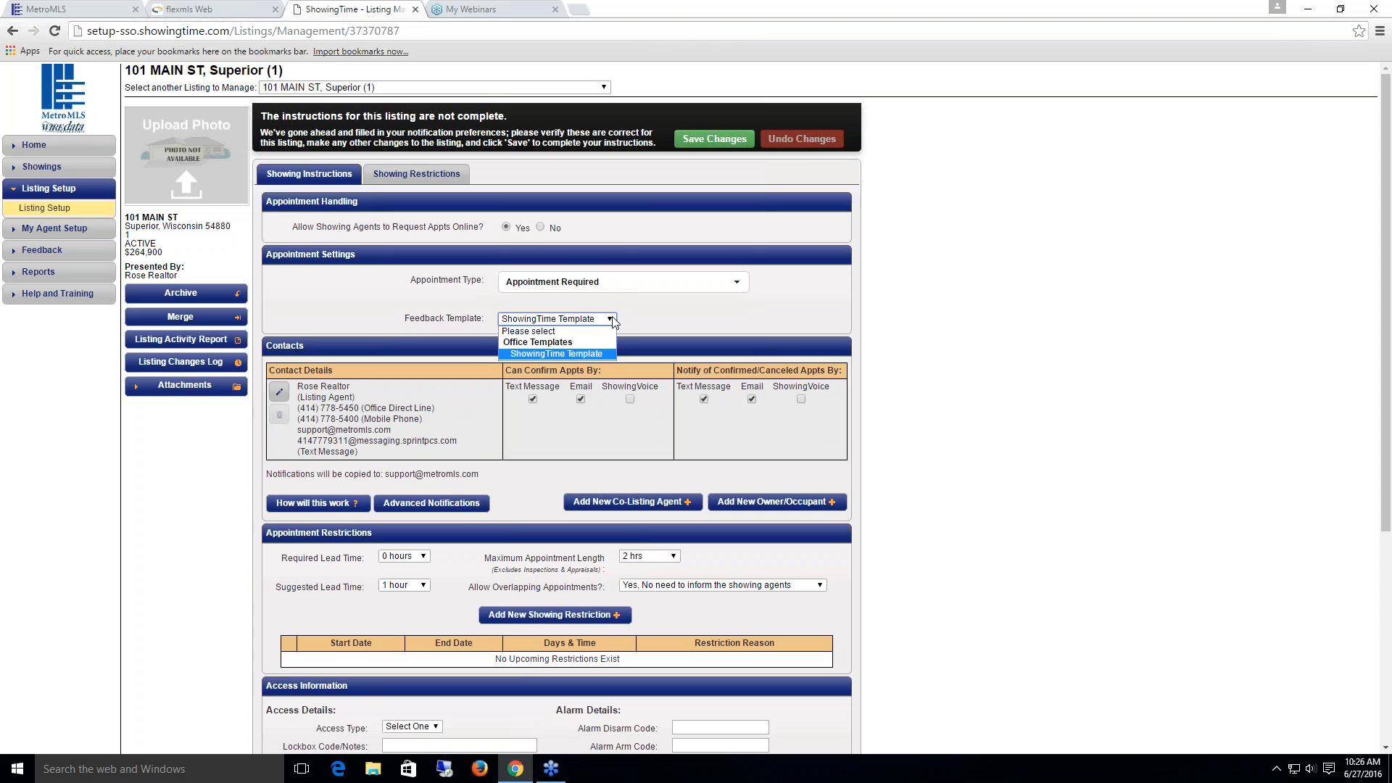
click(611, 320)
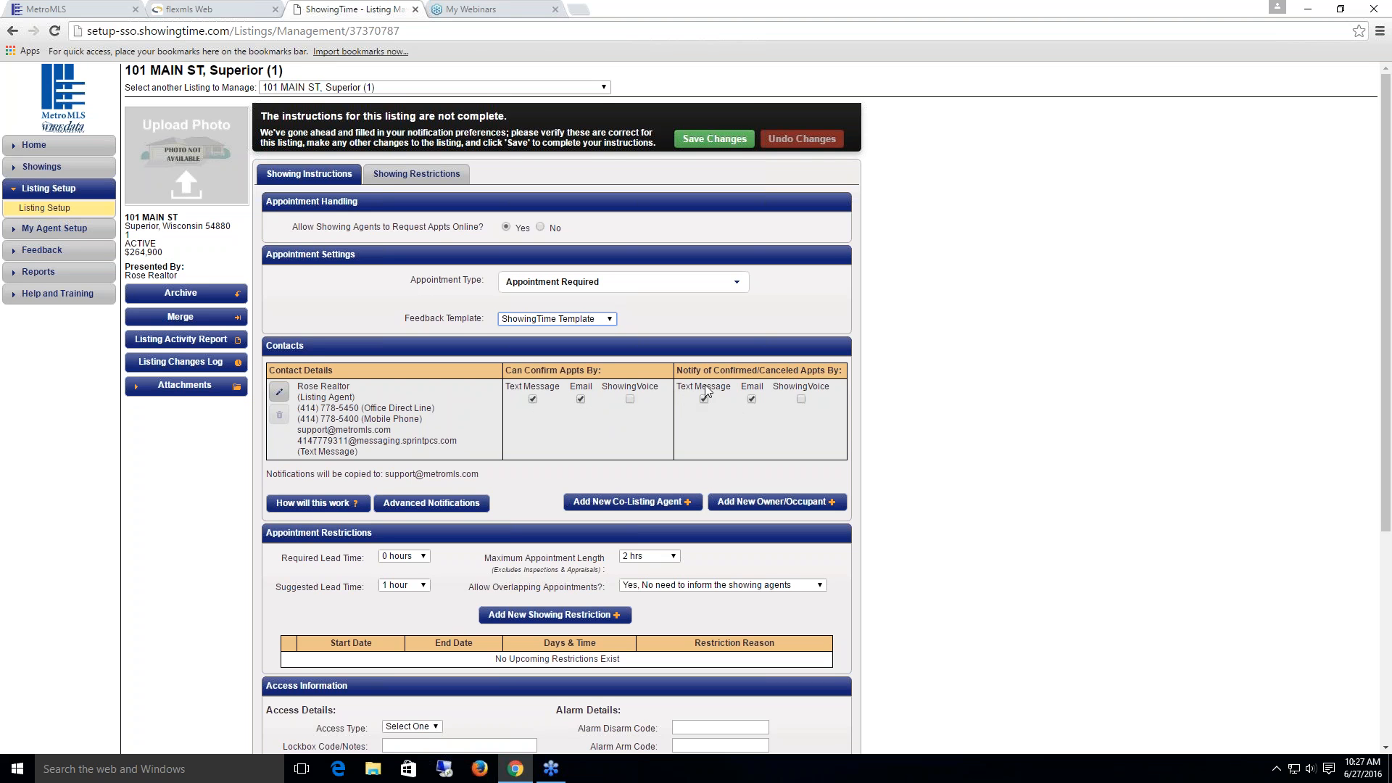
click(627, 510)
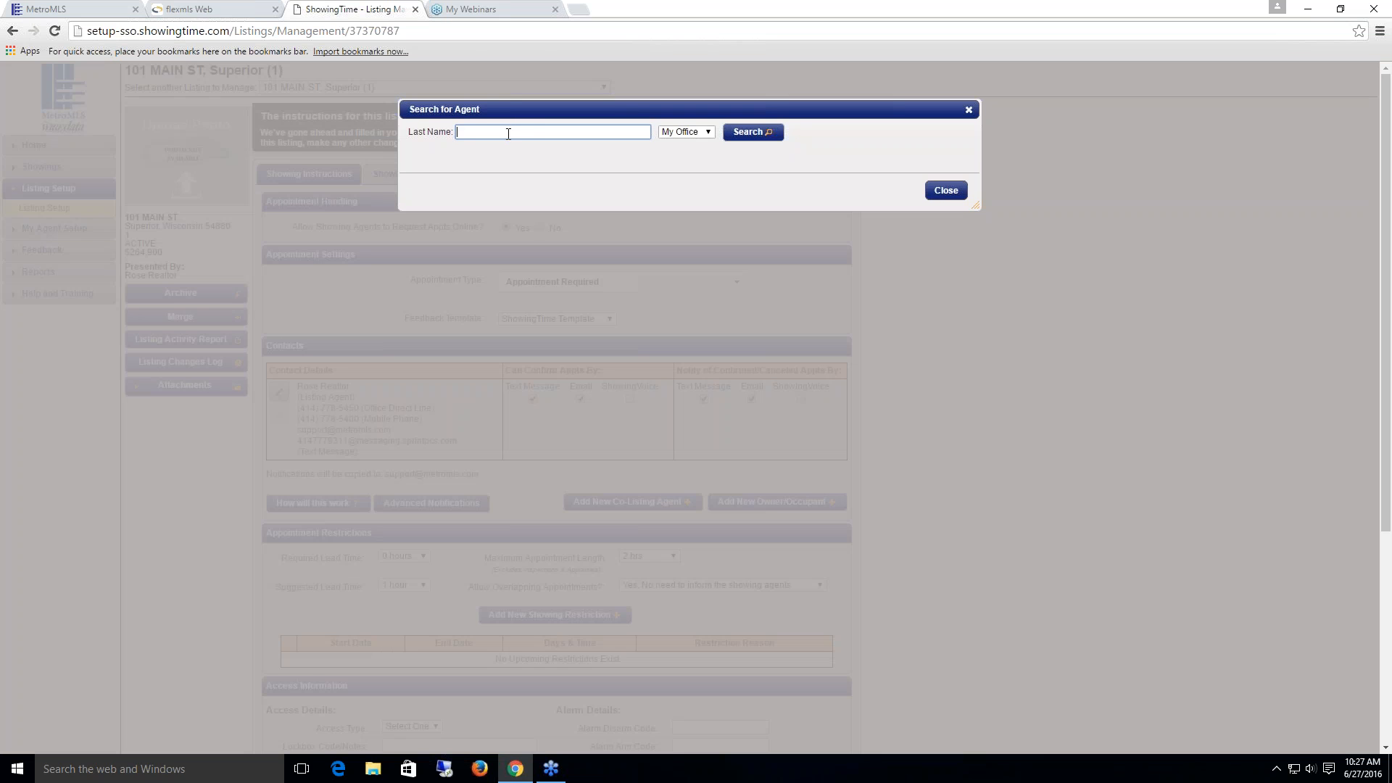
click(865, 243)
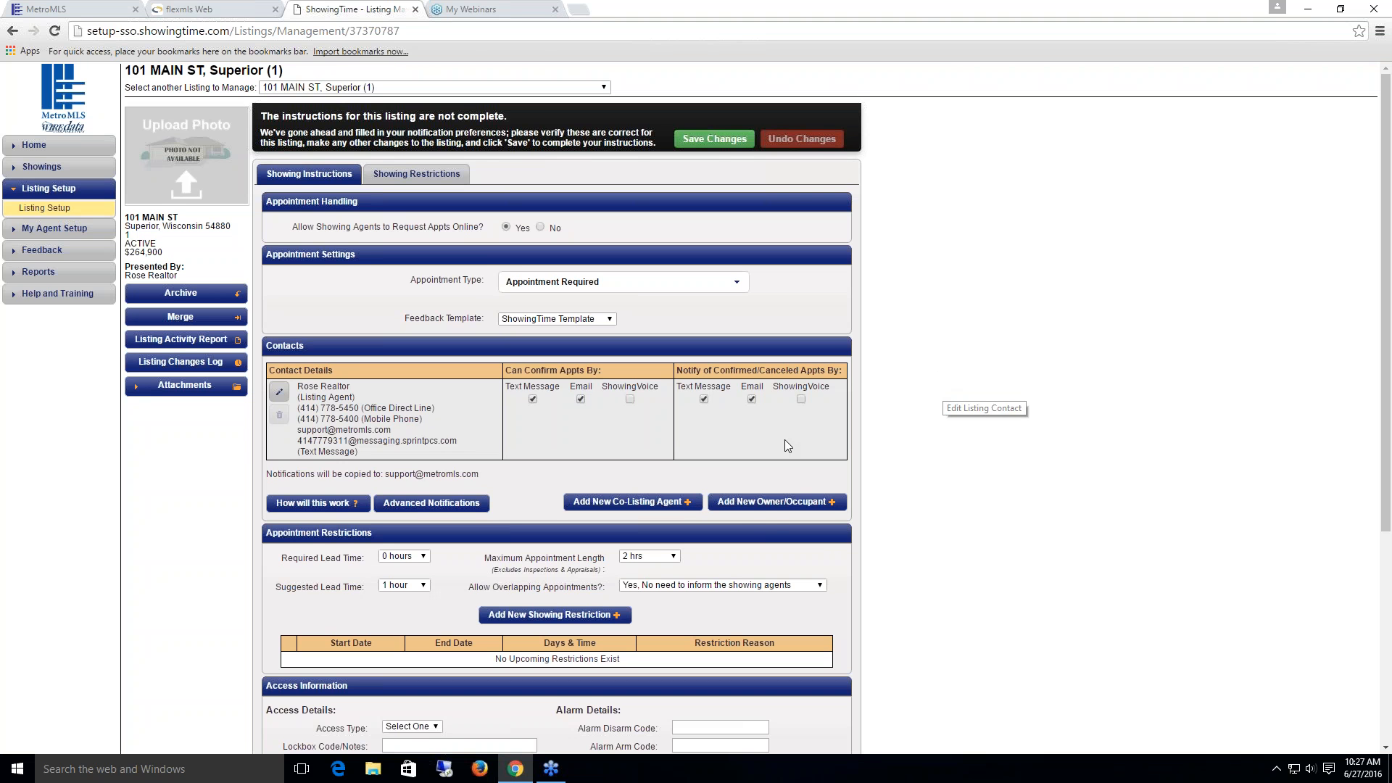
click(750, 510)
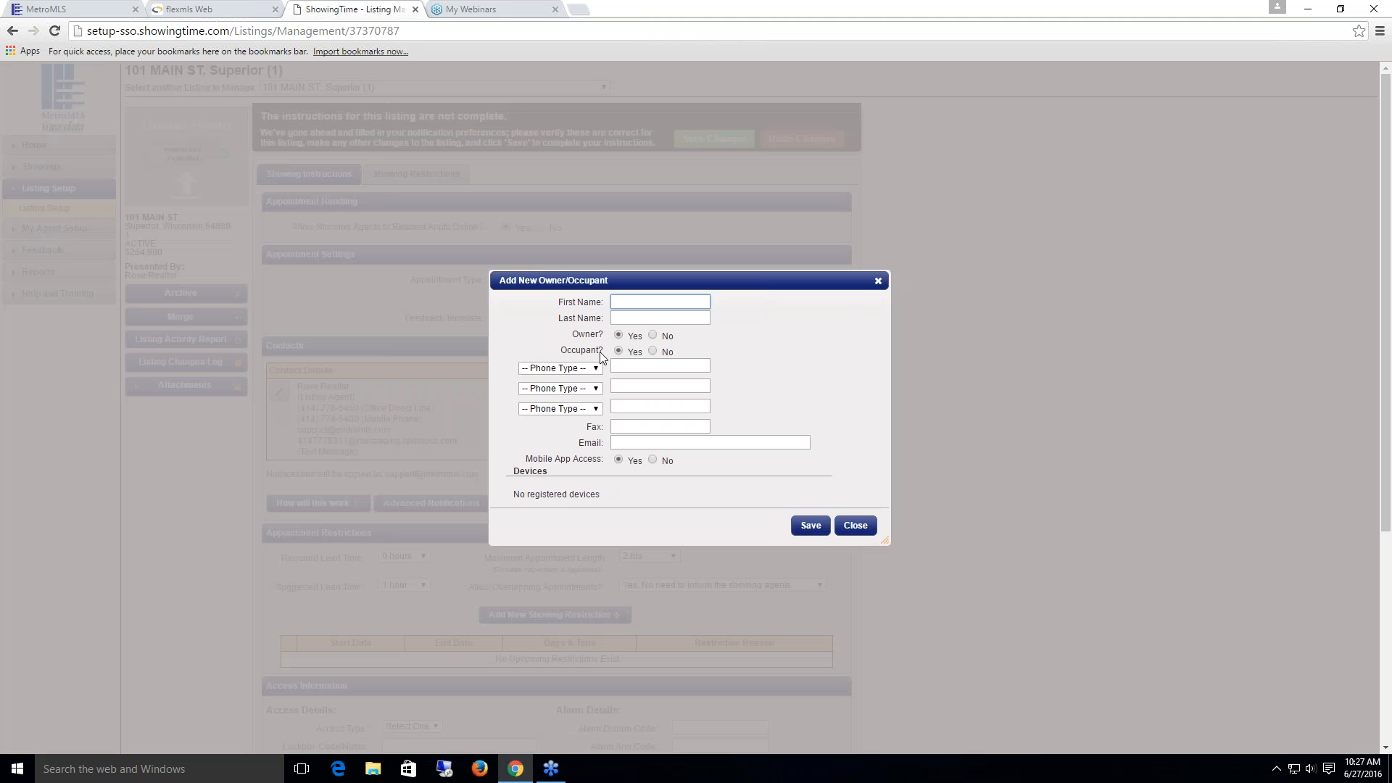
click(869, 531)
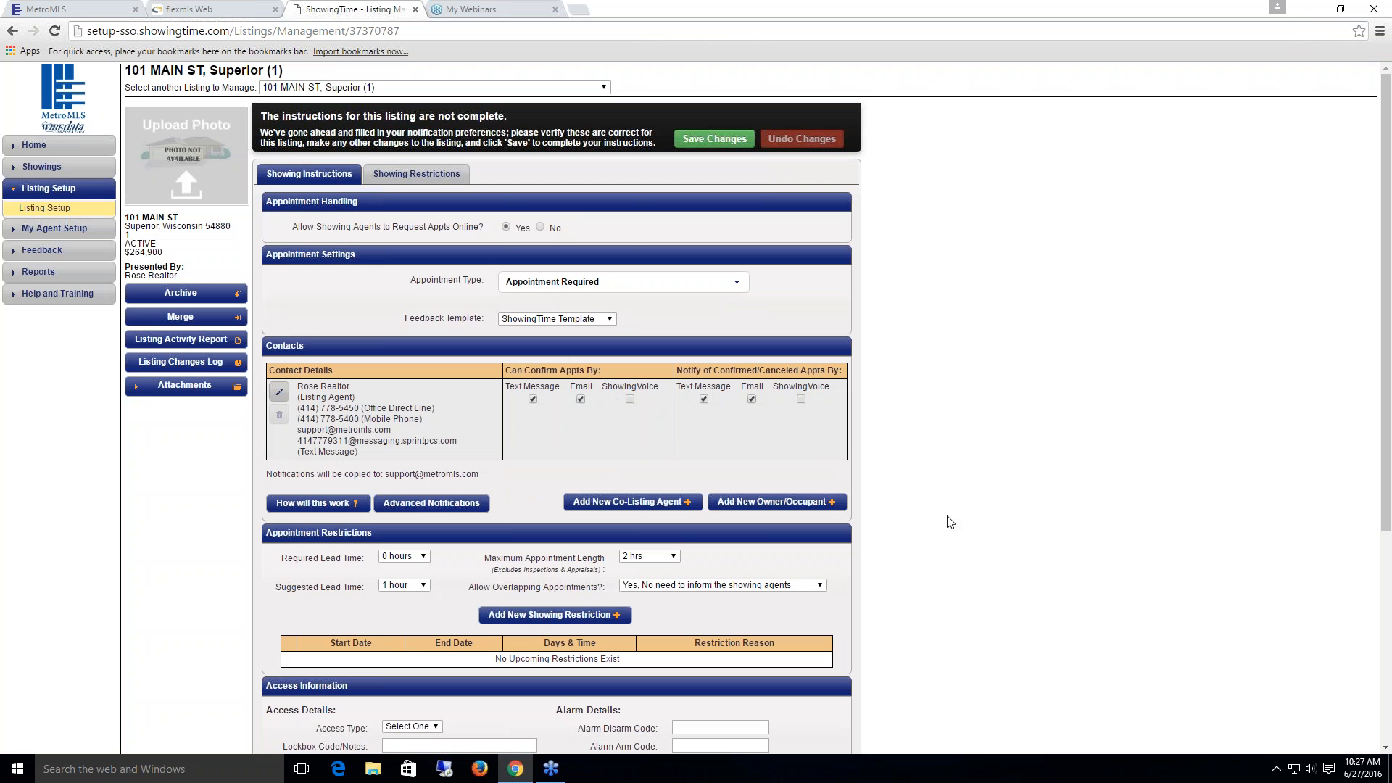
scroll(944, 516, down, 2)
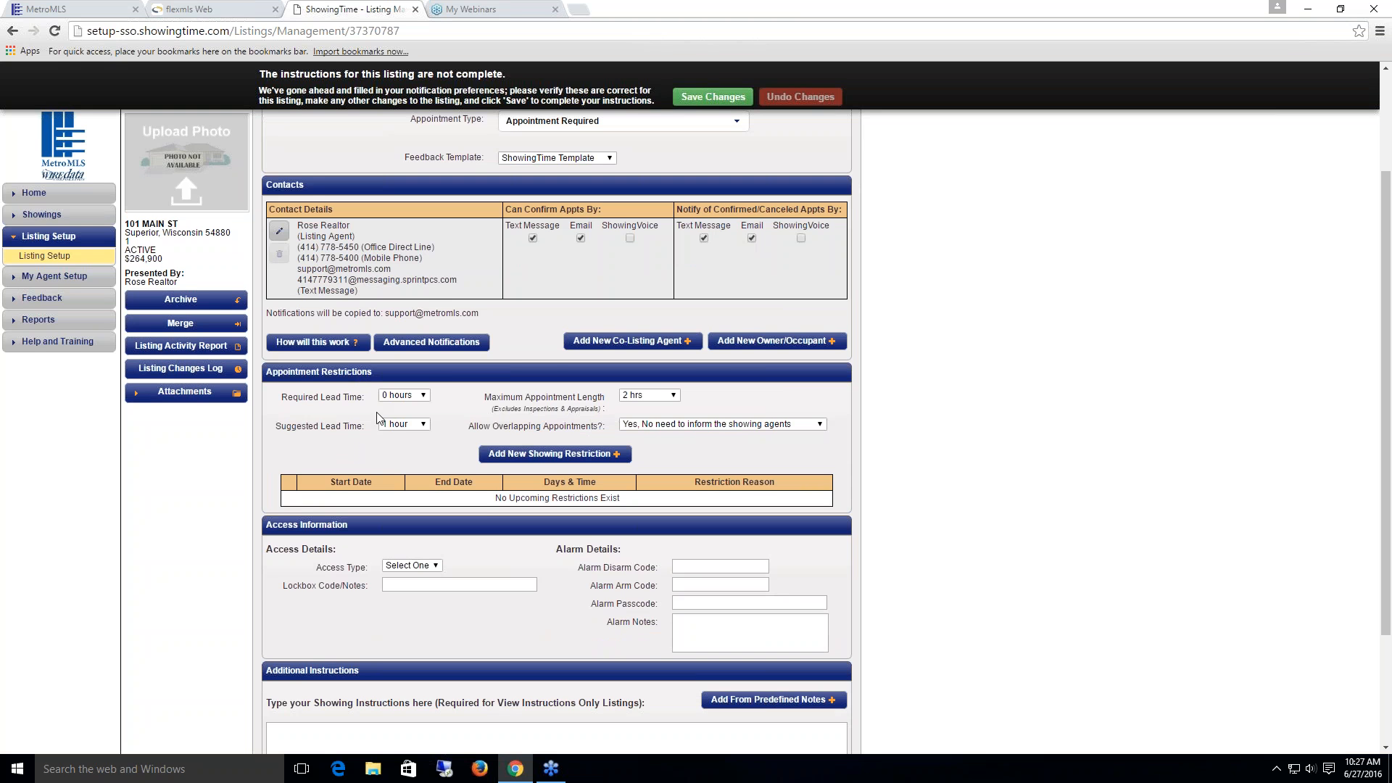
scroll(382, 464, down, 1)
scroll(387, 487, down, 1)
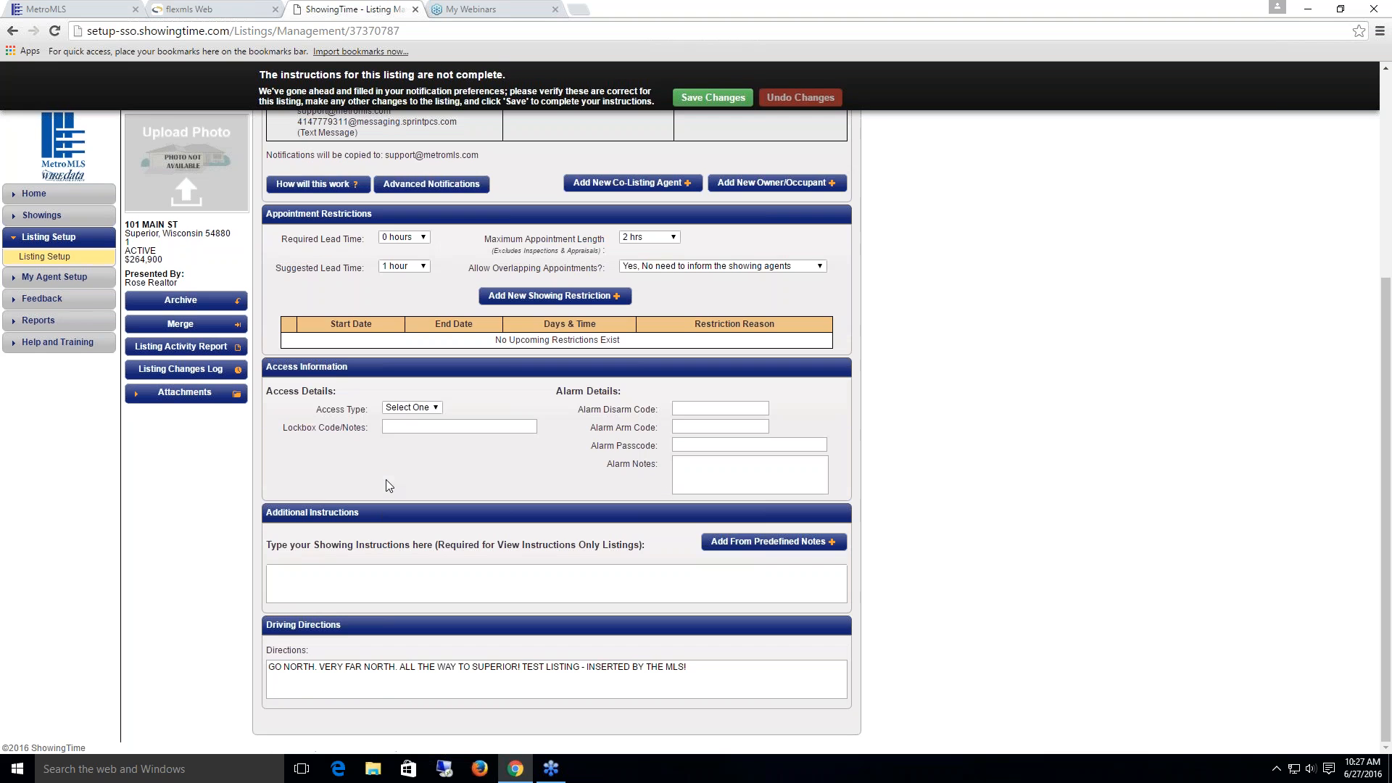
click(434, 408)
click(434, 408)
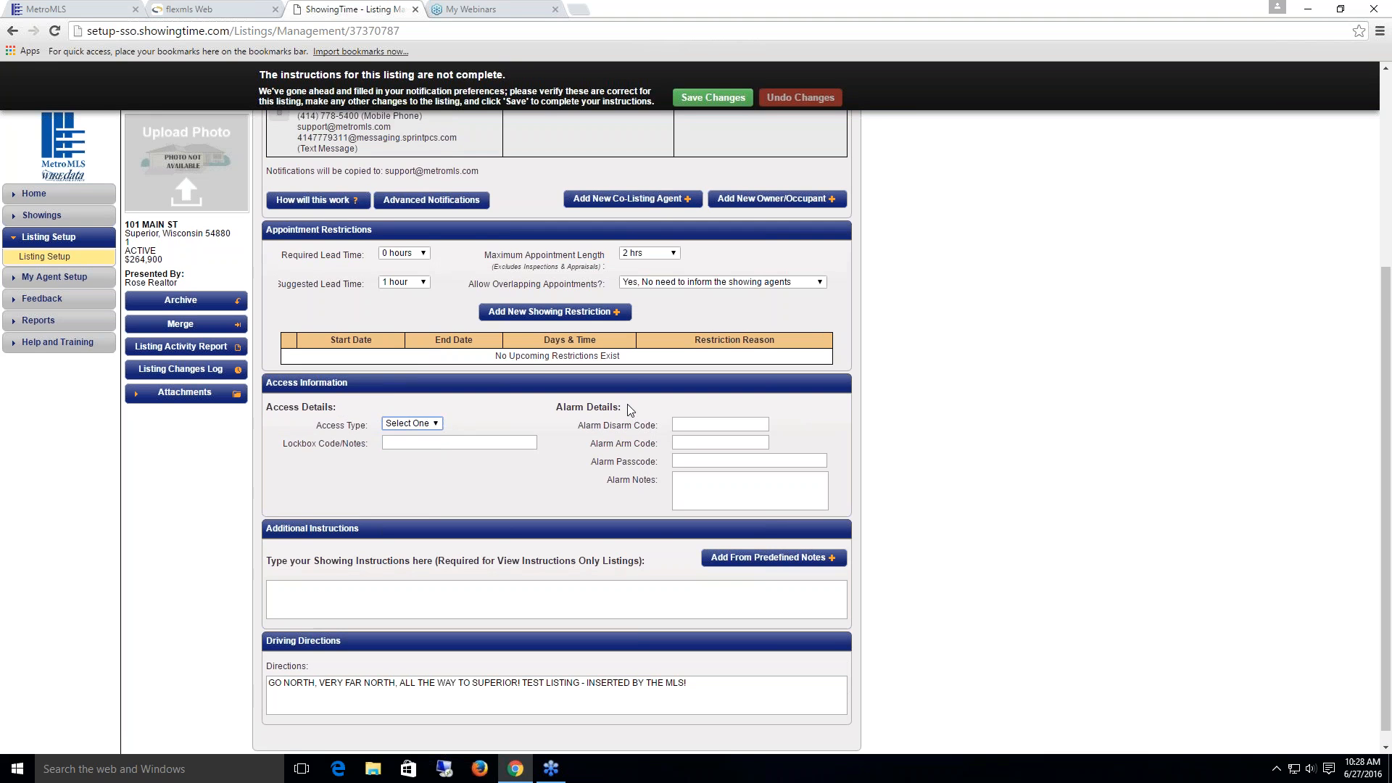
scroll(624, 406, up, 5)
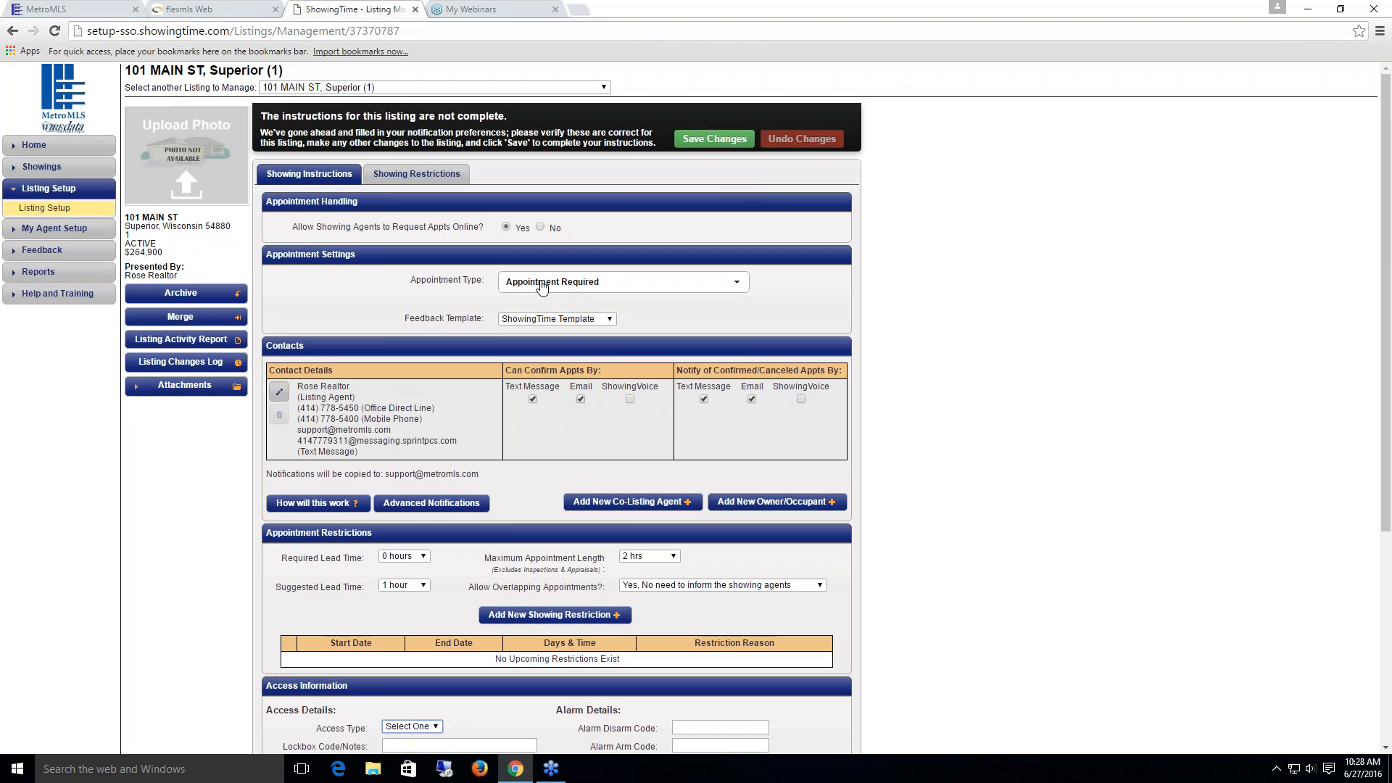
click(733, 284)
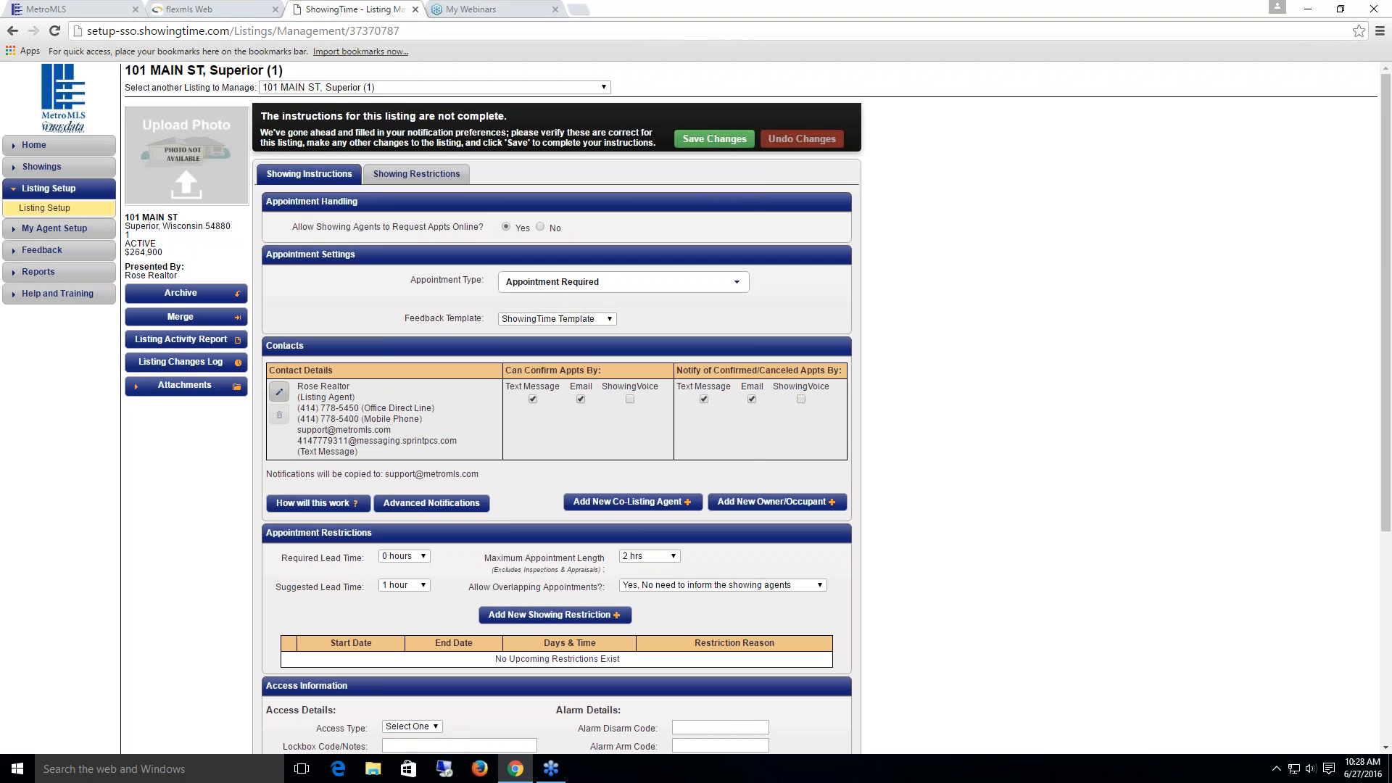
click(738, 285)
scroll(680, 393, down, 5)
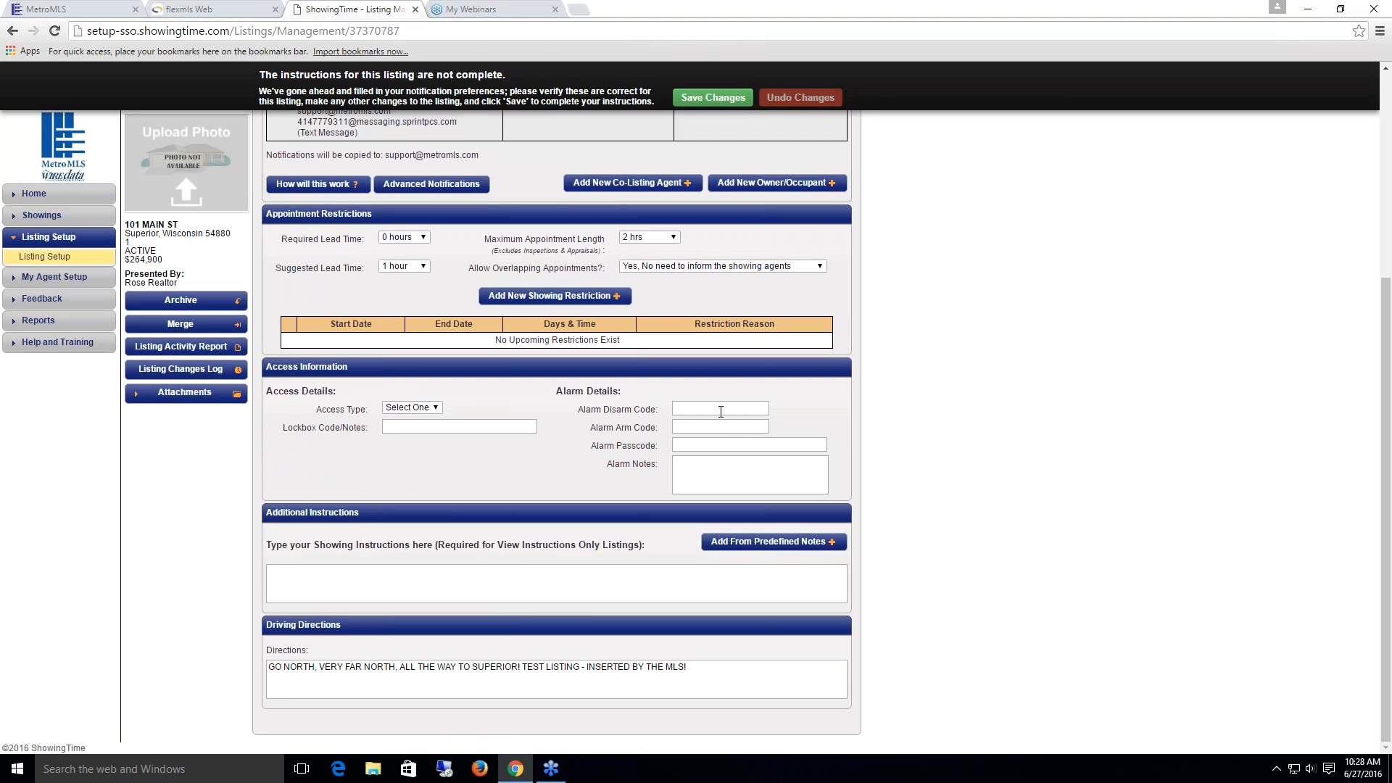
scroll(718, 319, up, 2)
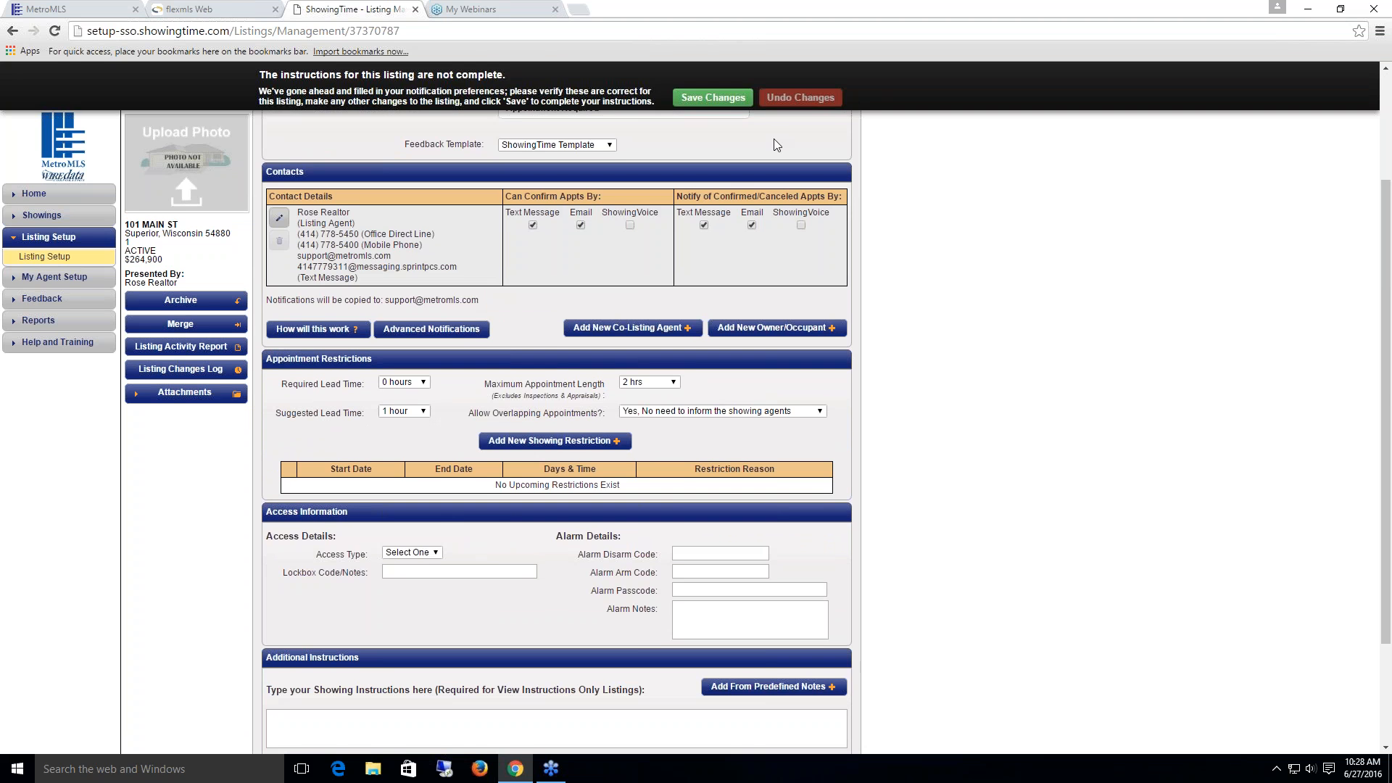
click(706, 99)
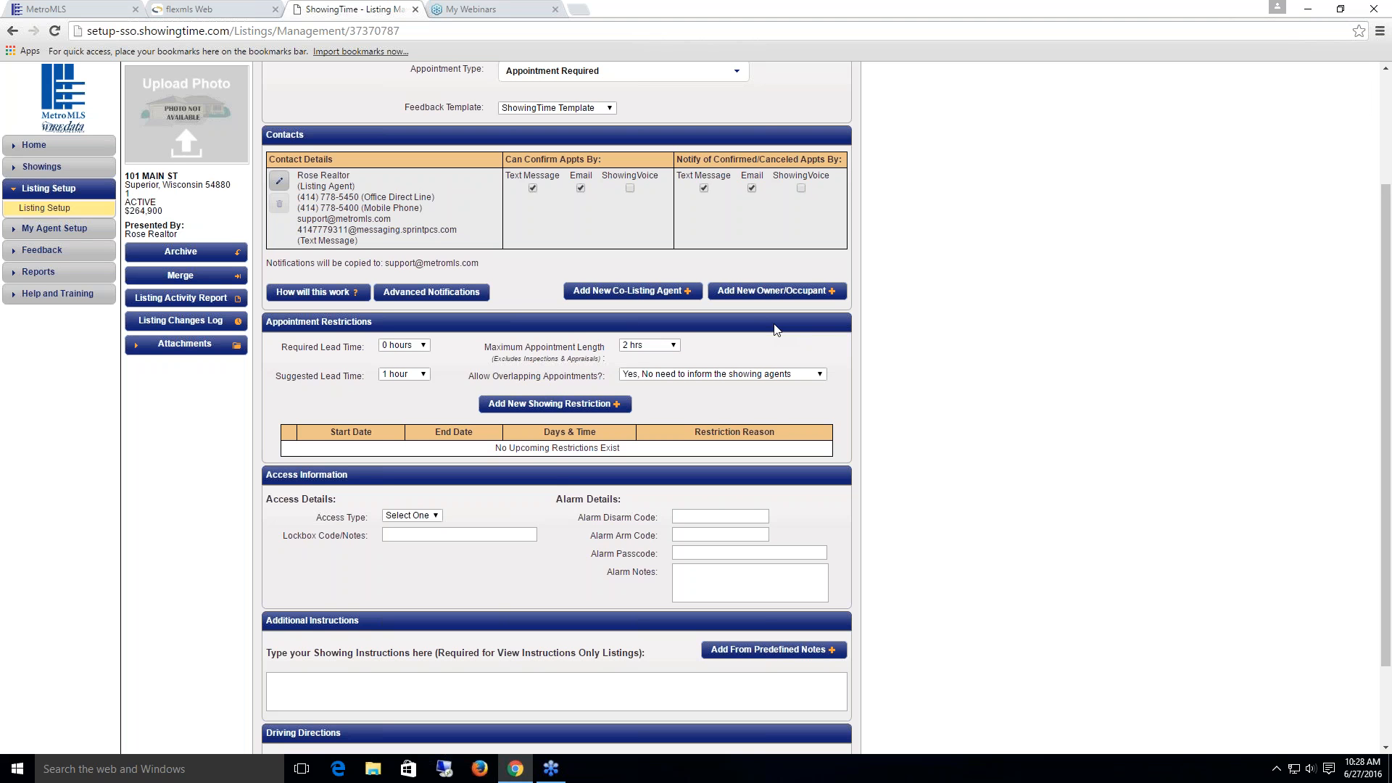
Step: Review the showings on my listings and those I requested, open Make New Request, then close ShowingTime
click(41, 168)
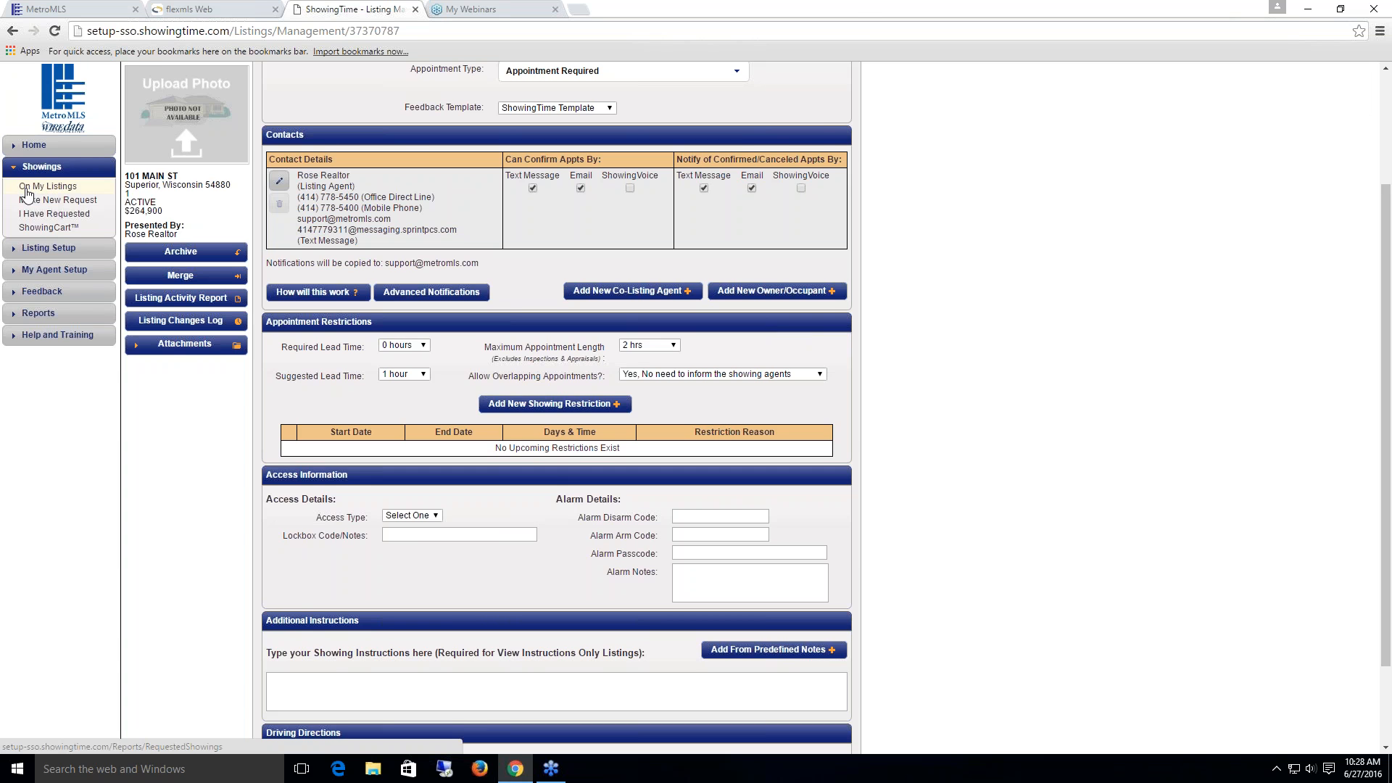
click(26, 188)
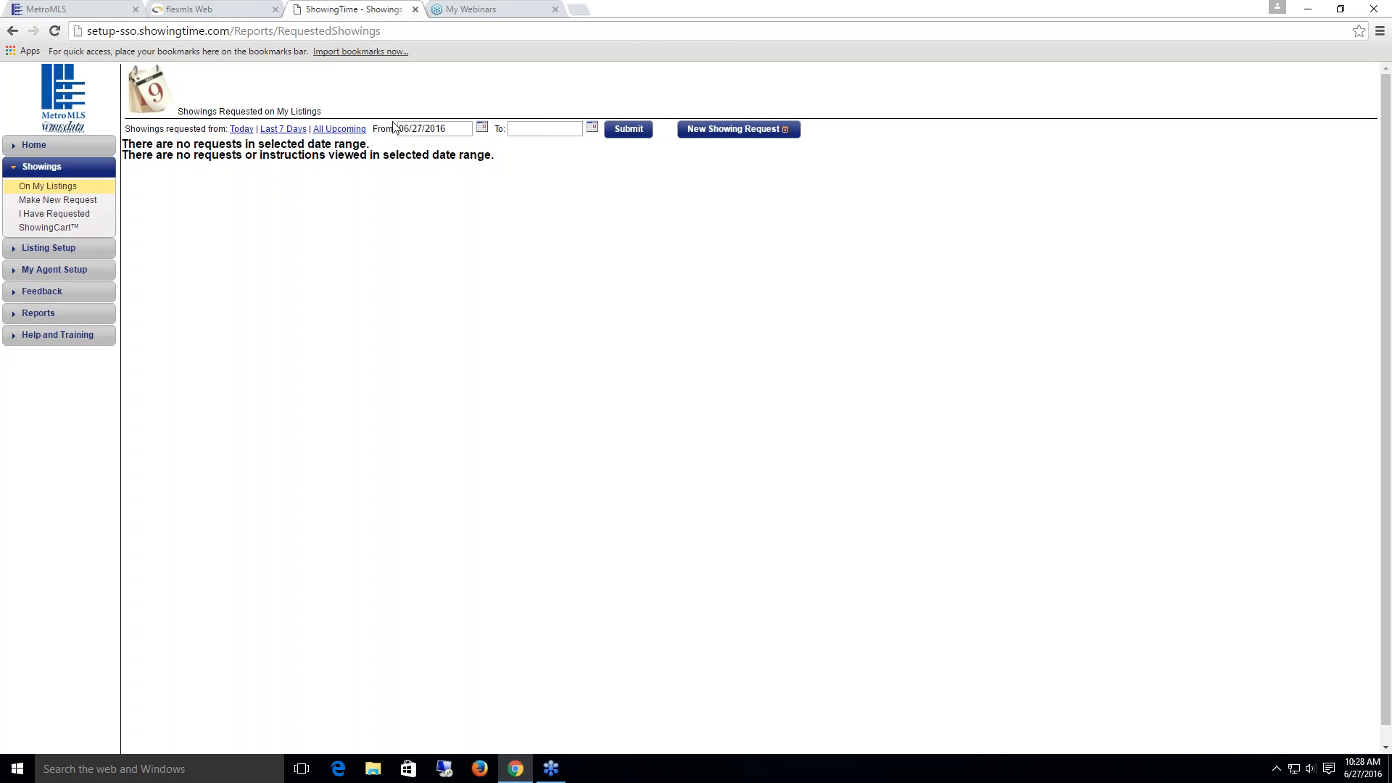
click(34, 214)
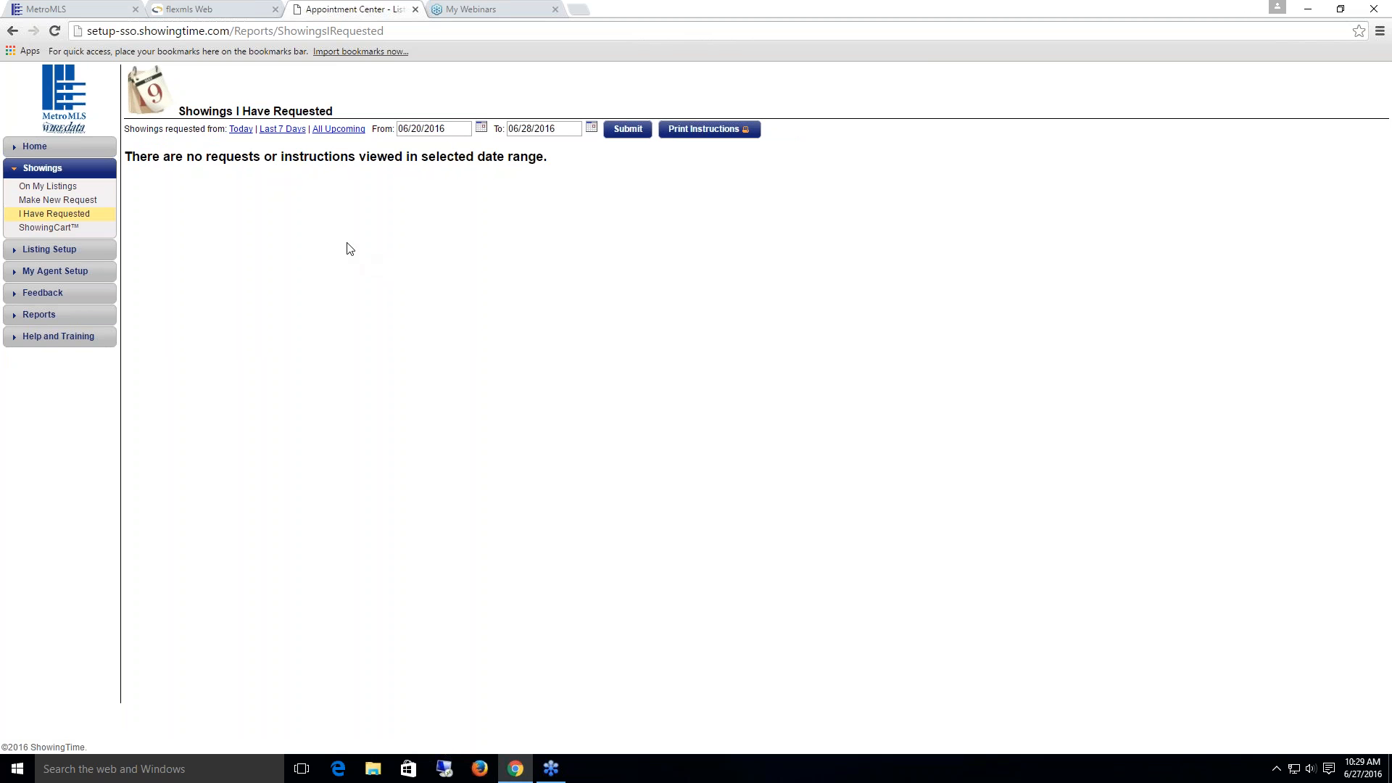
click(90, 204)
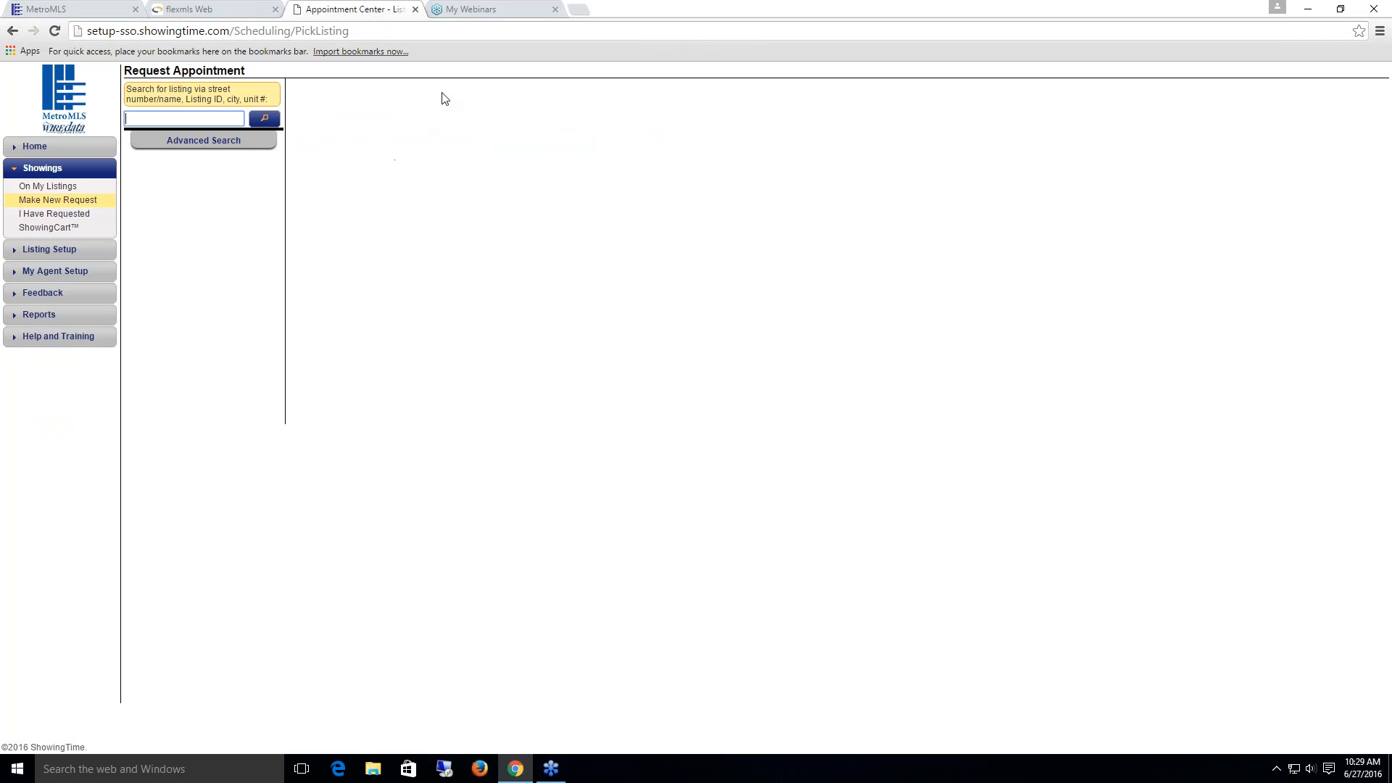
click(415, 10)
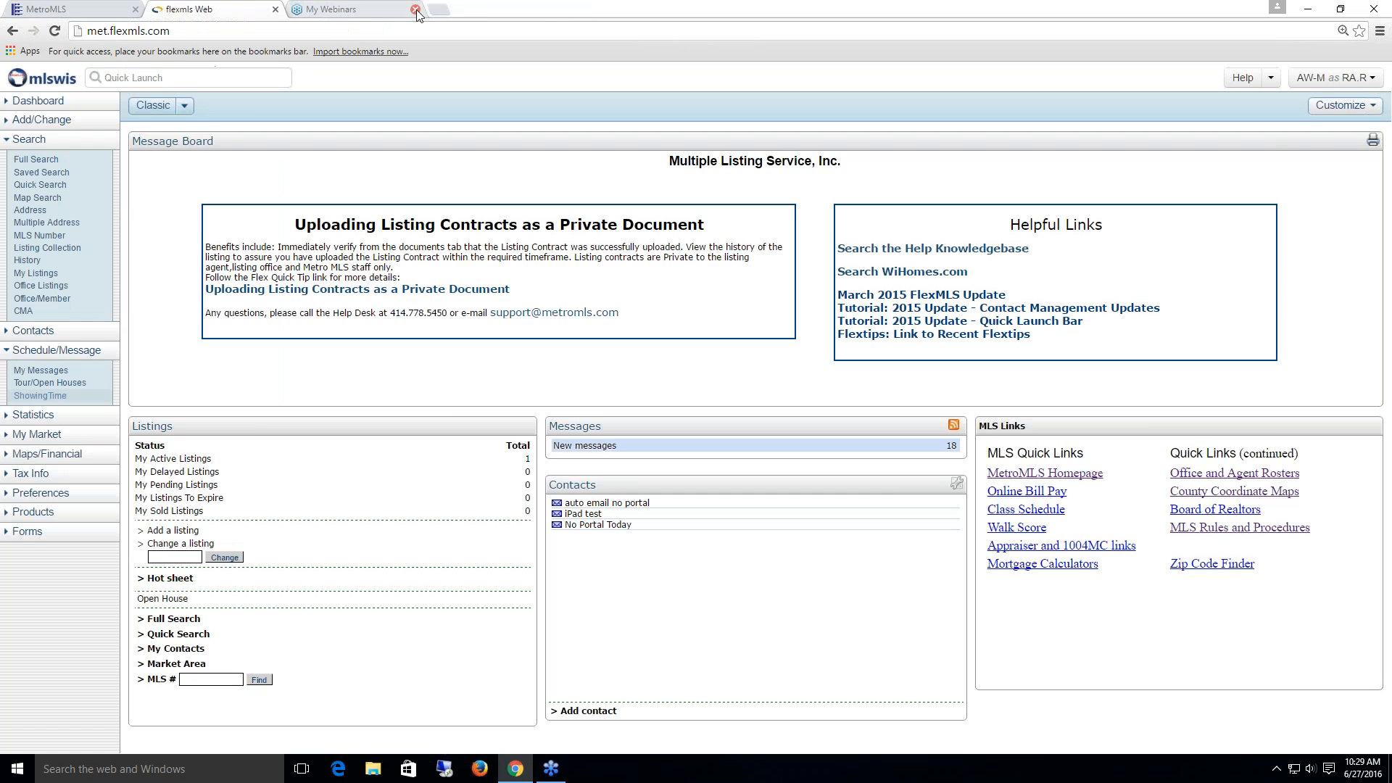
Step: Start a single-family Full Search in flexmls limited to Milwaukee County
click(40, 159)
click(756, 353)
click(732, 252)
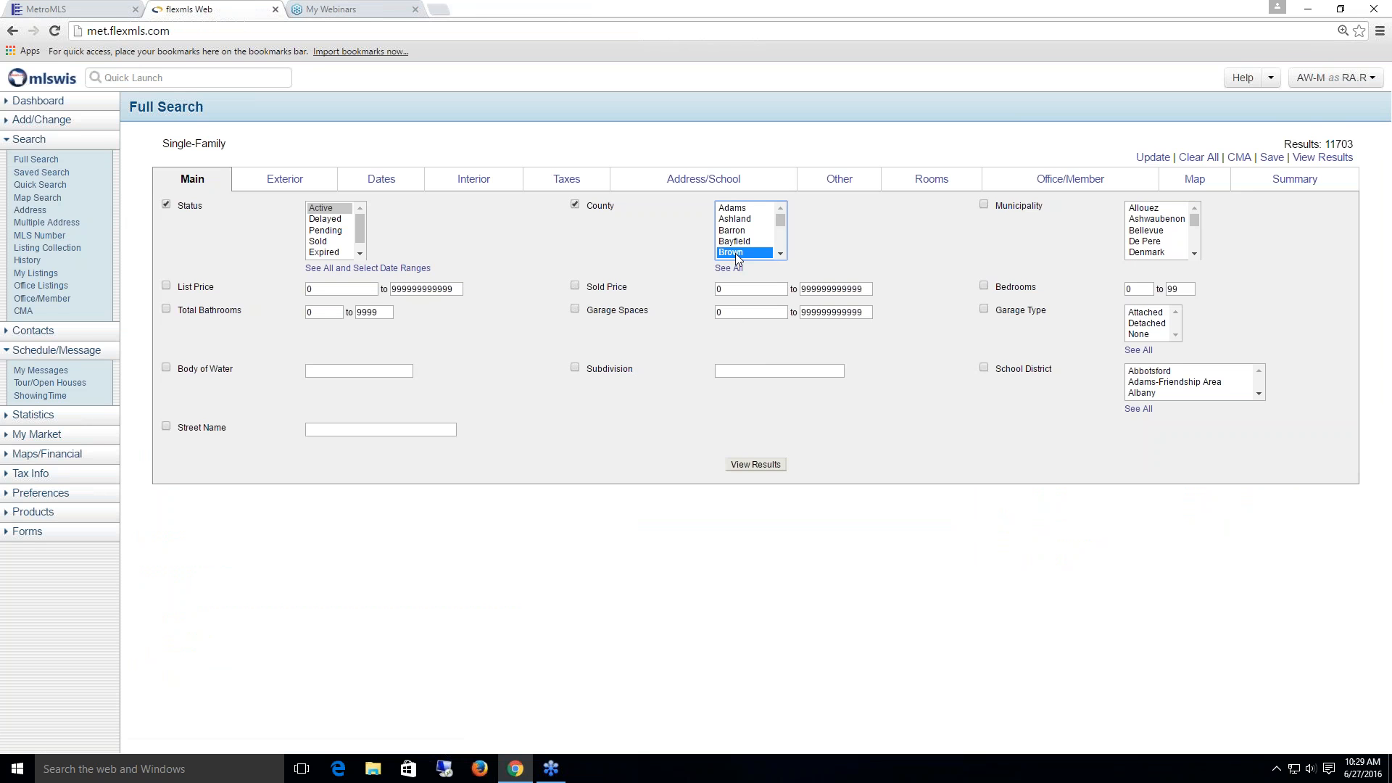
key(m)
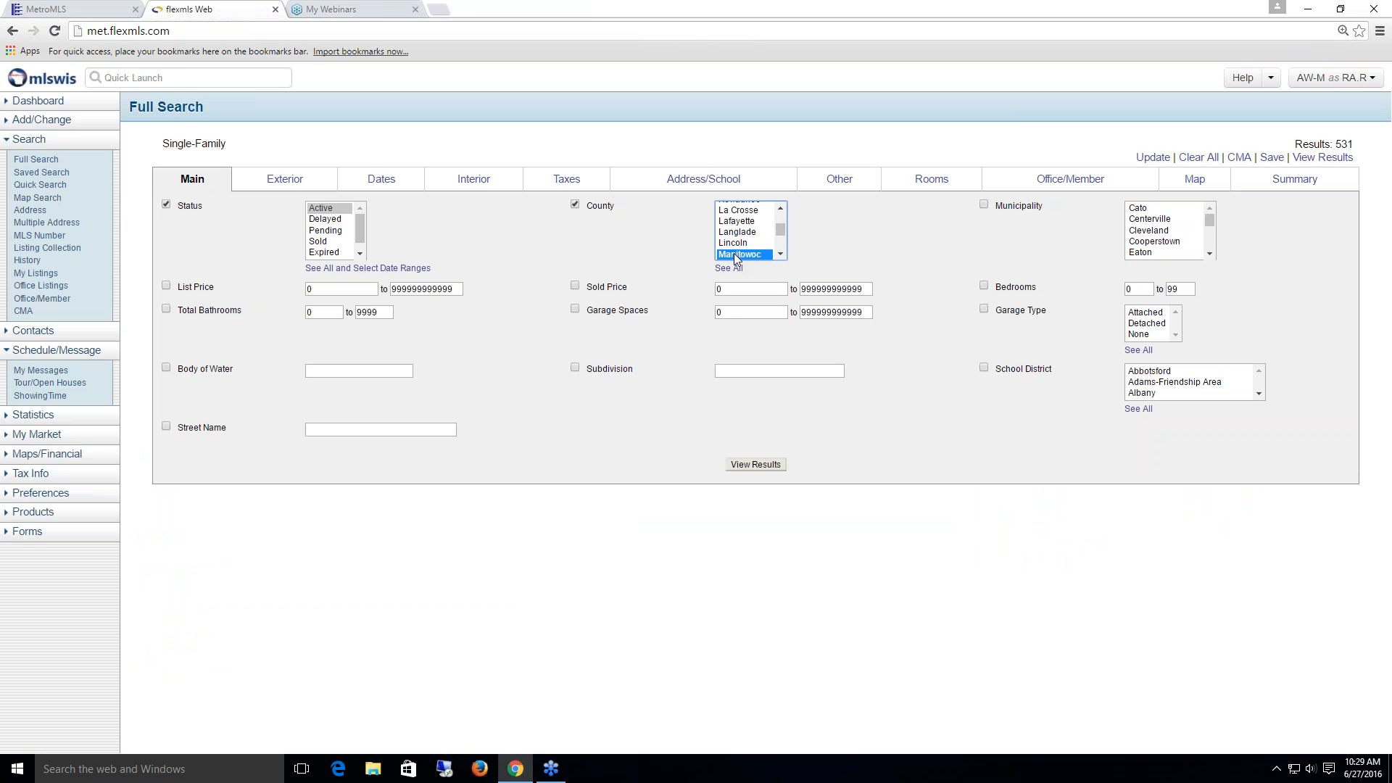
scroll(774, 256, down, 3)
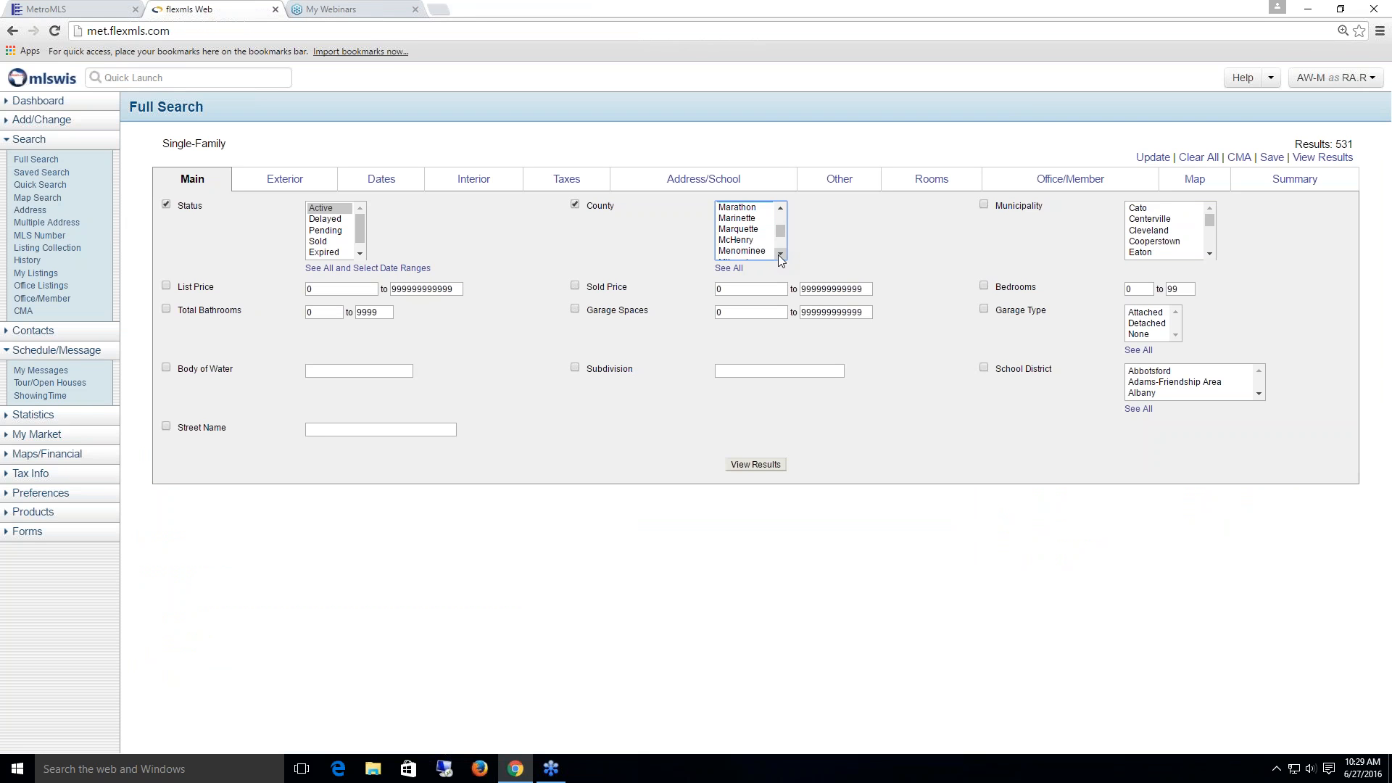
click(754, 207)
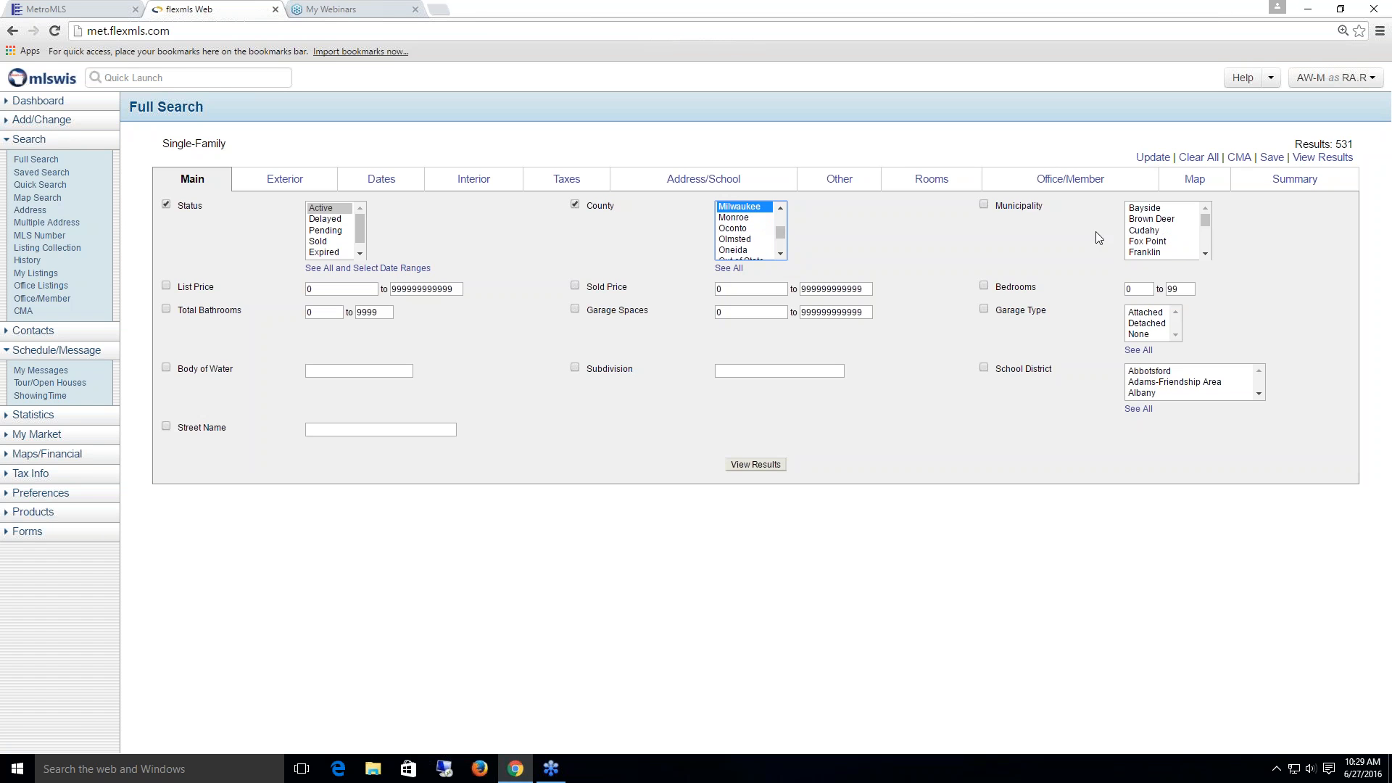
click(1159, 210)
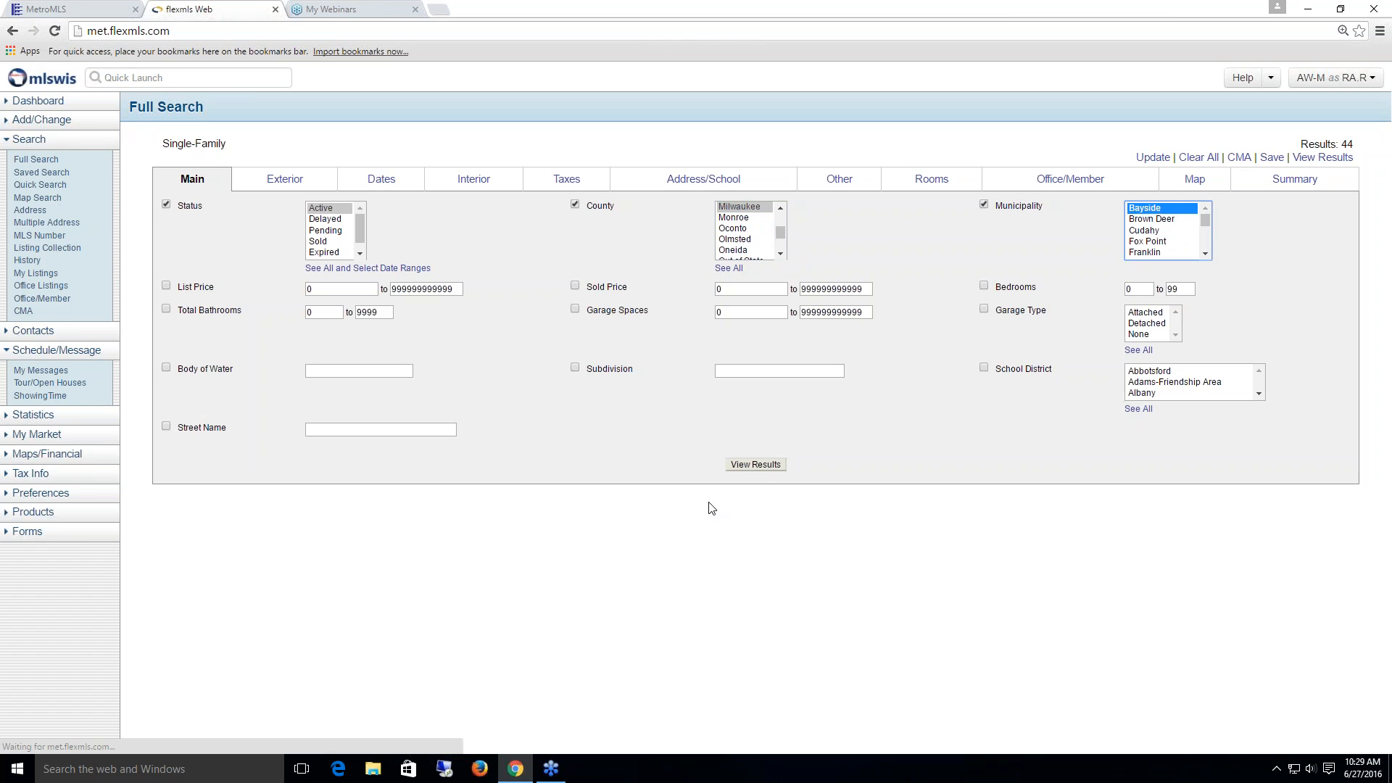
click(756, 464)
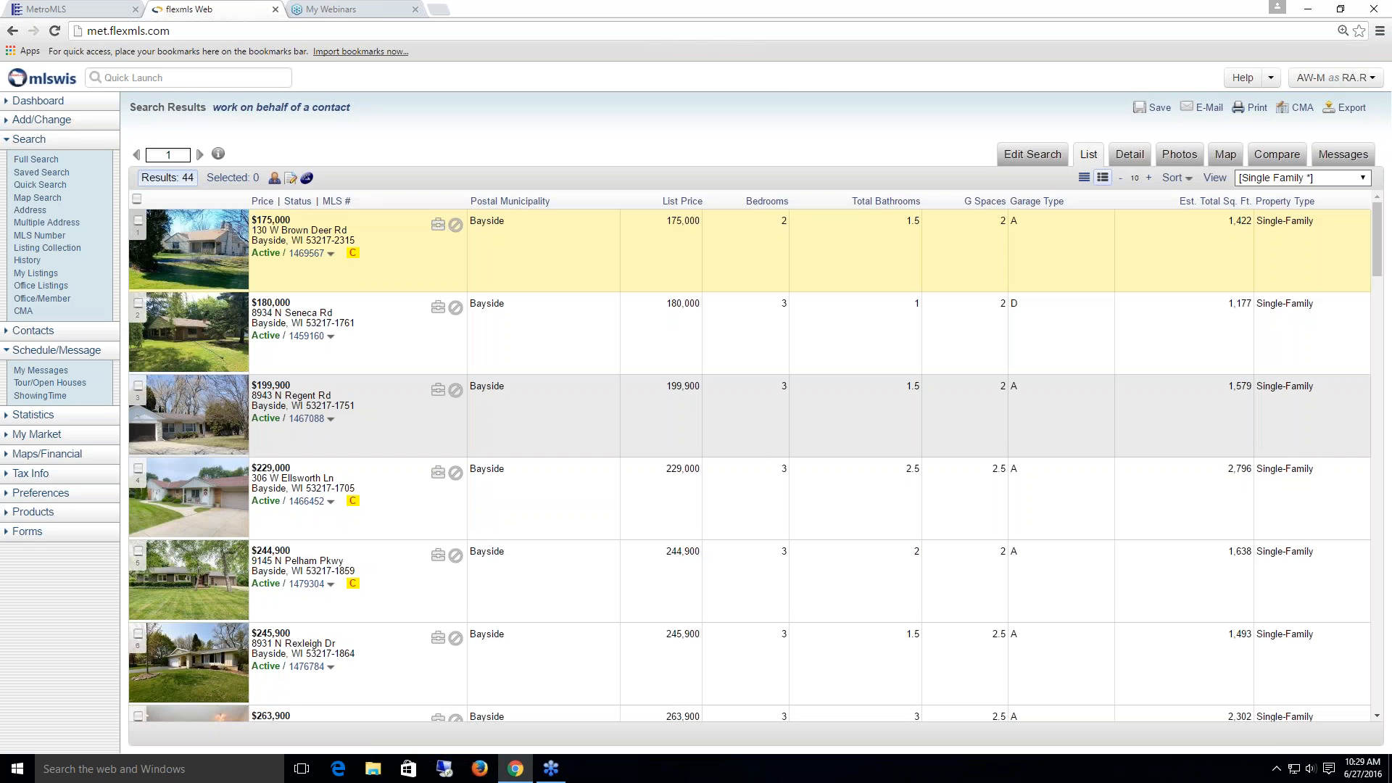
click(1129, 156)
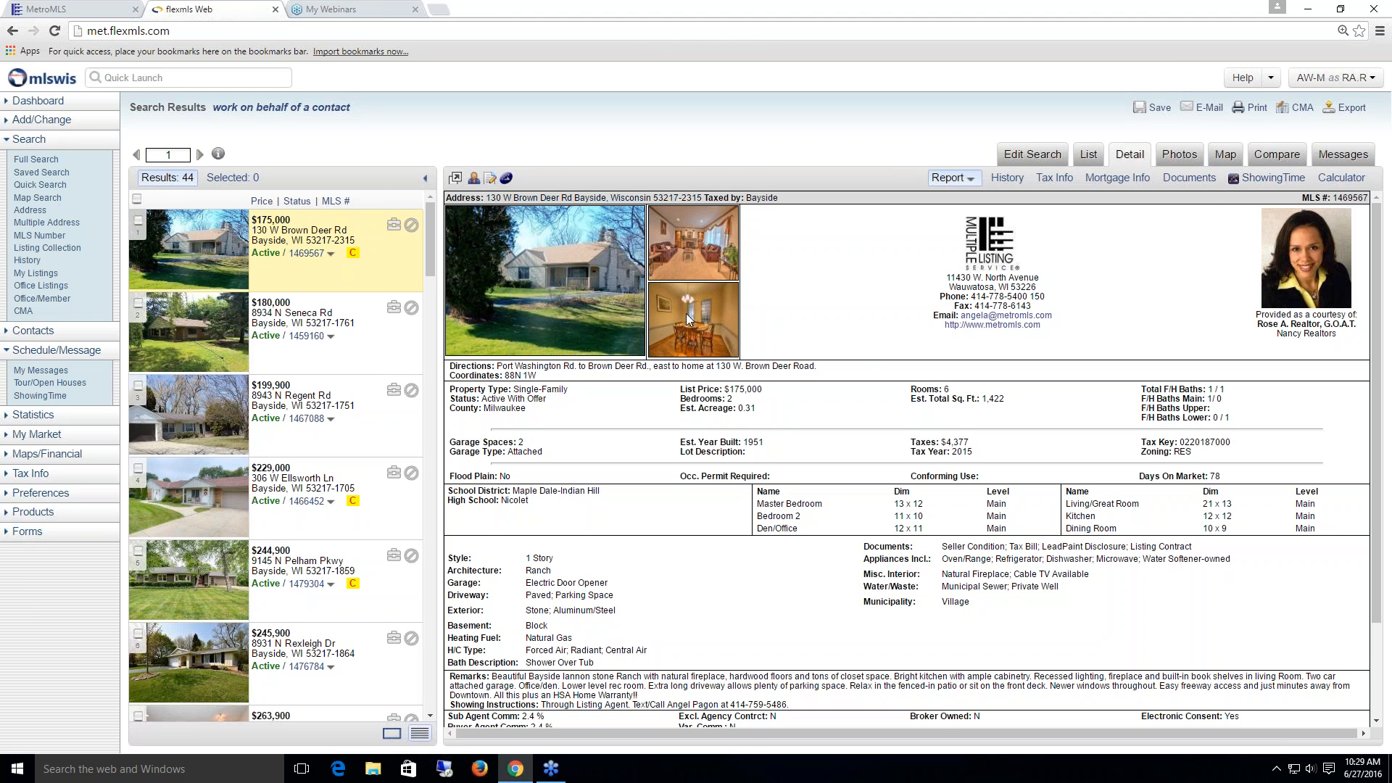
click(1271, 179)
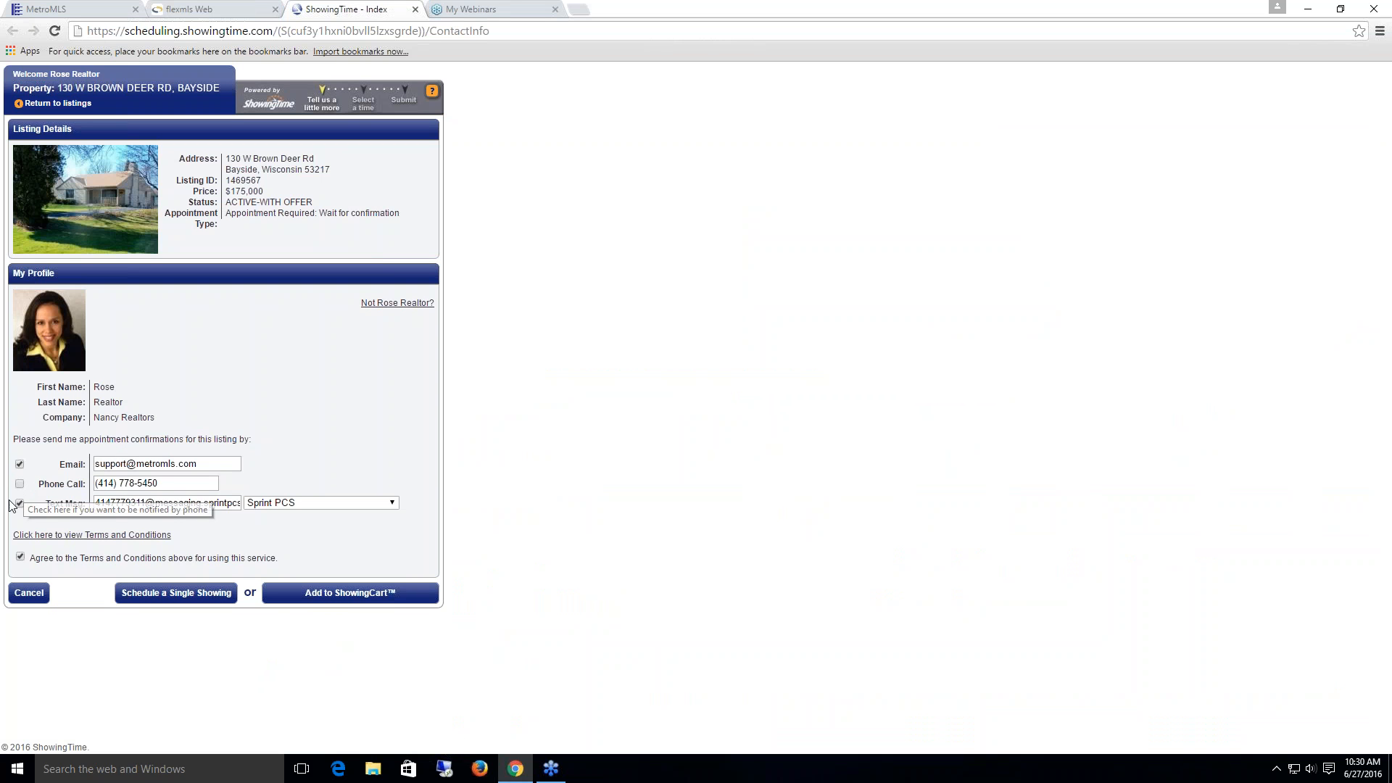
click(148, 596)
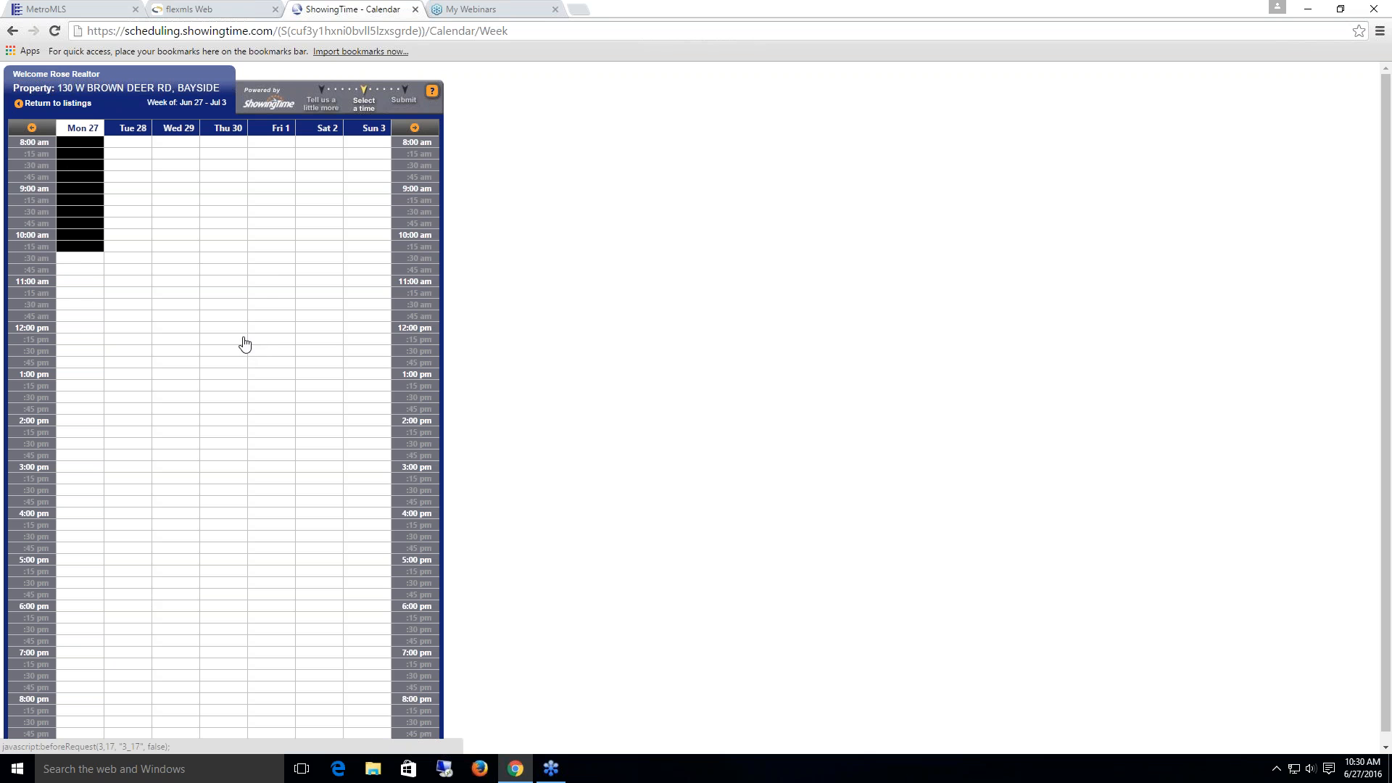
click(275, 236)
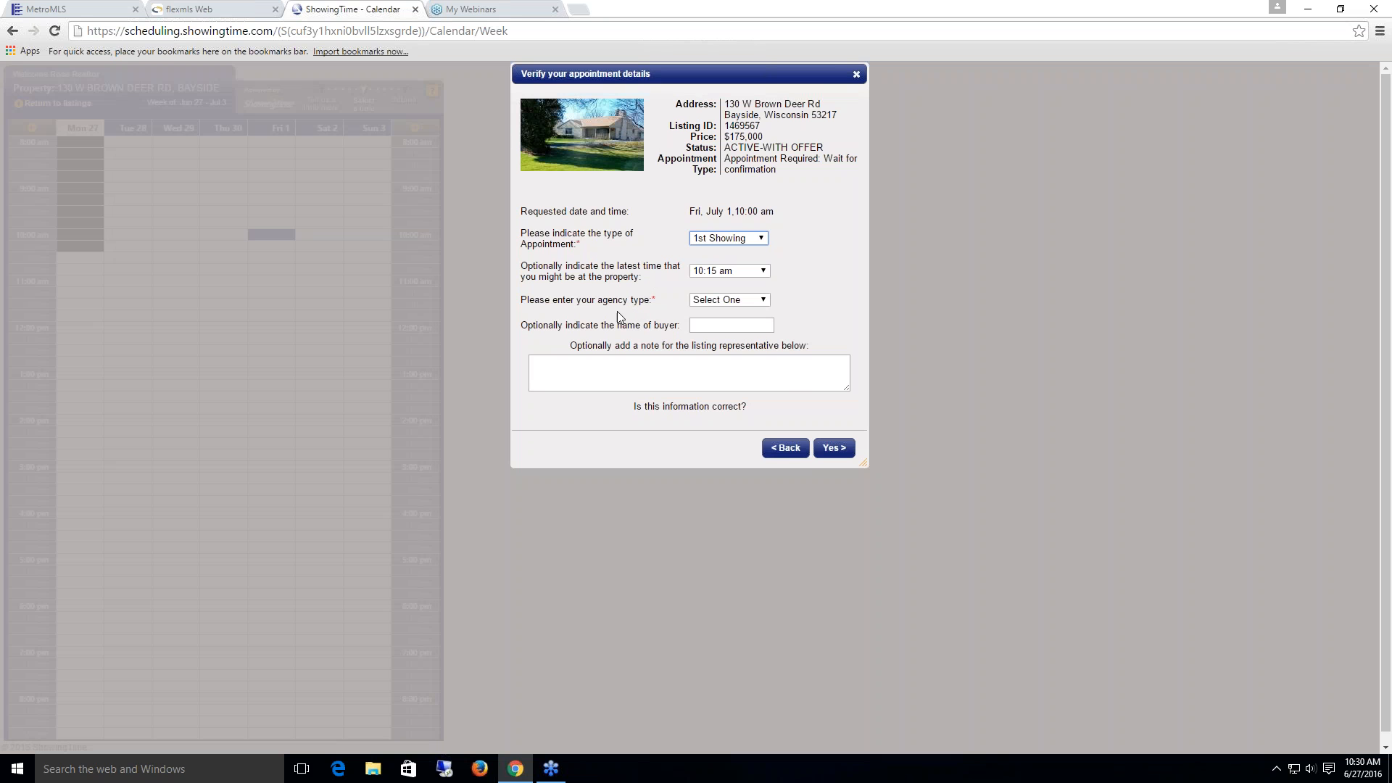
click(789, 448)
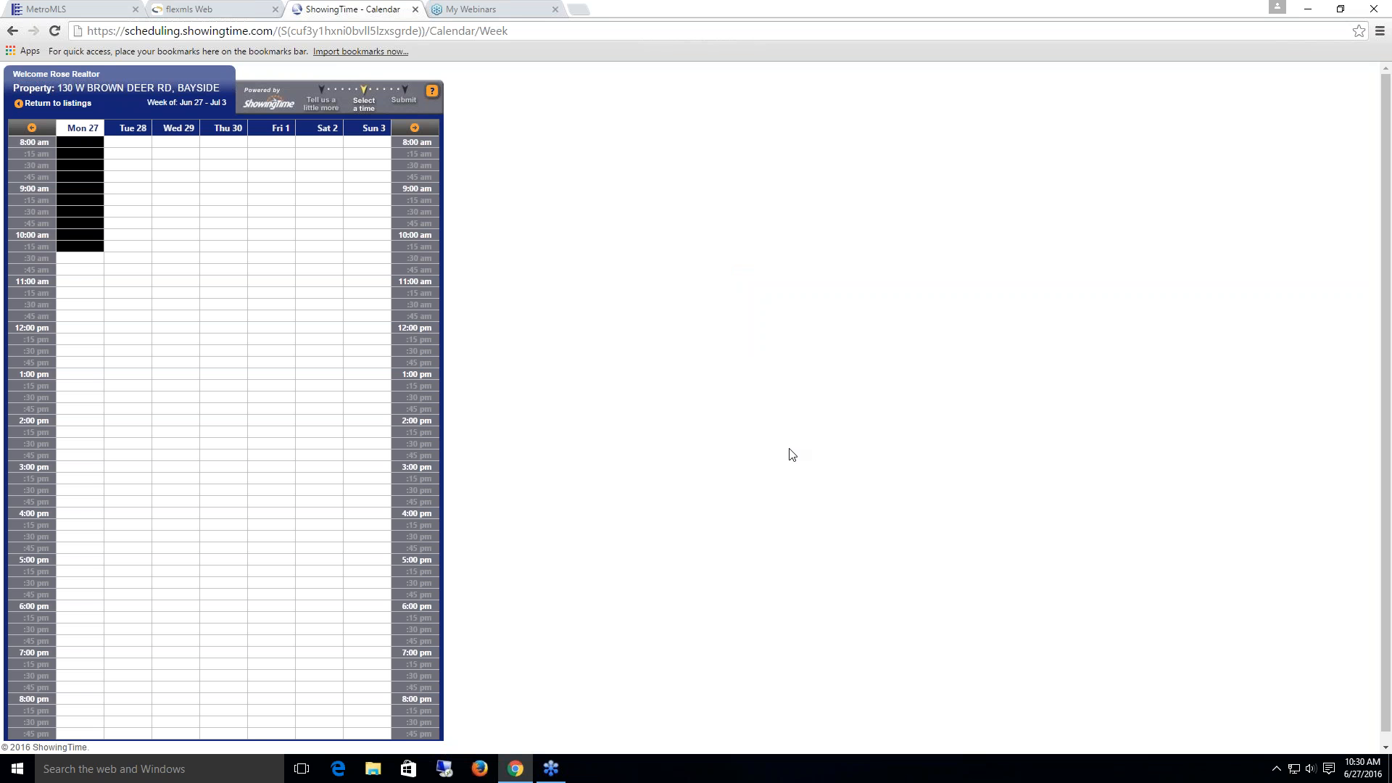
click(415, 10)
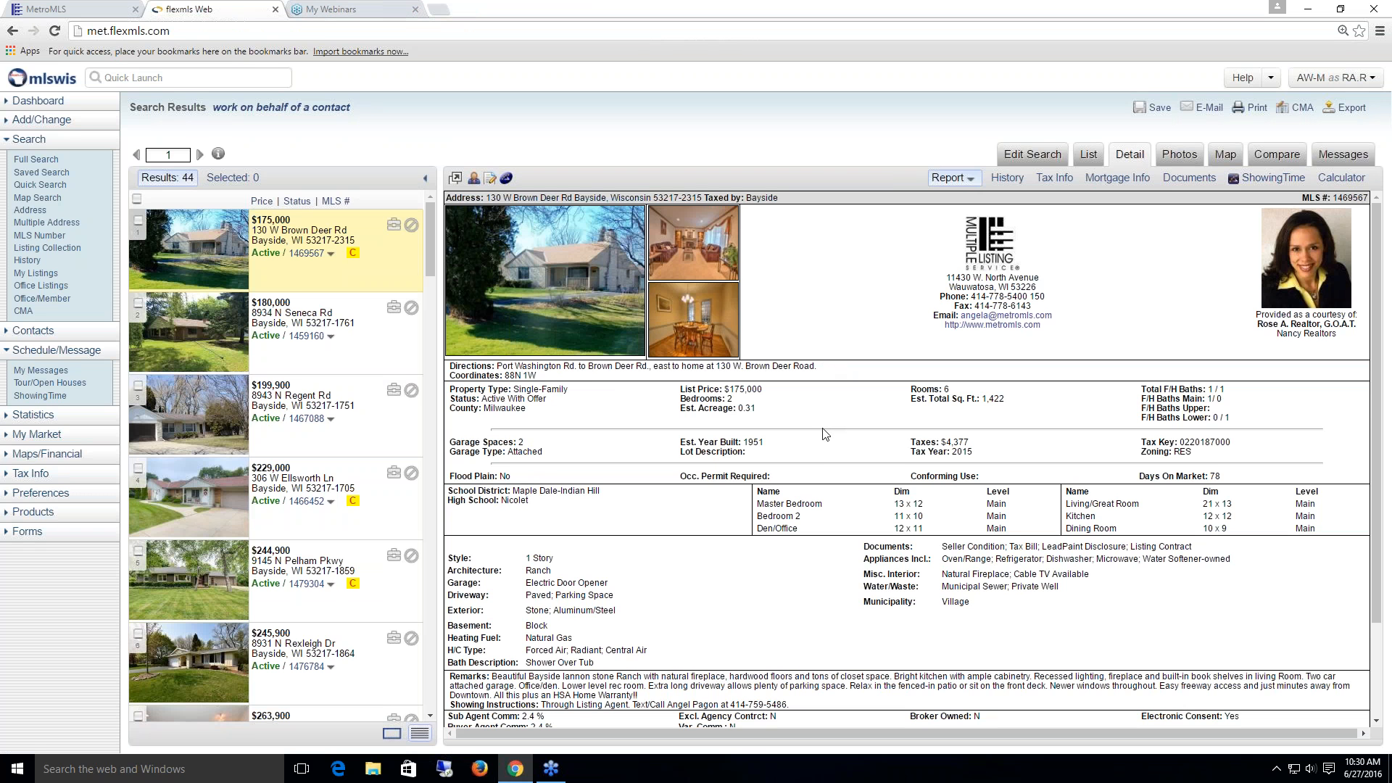
scroll(823, 432, down, 2)
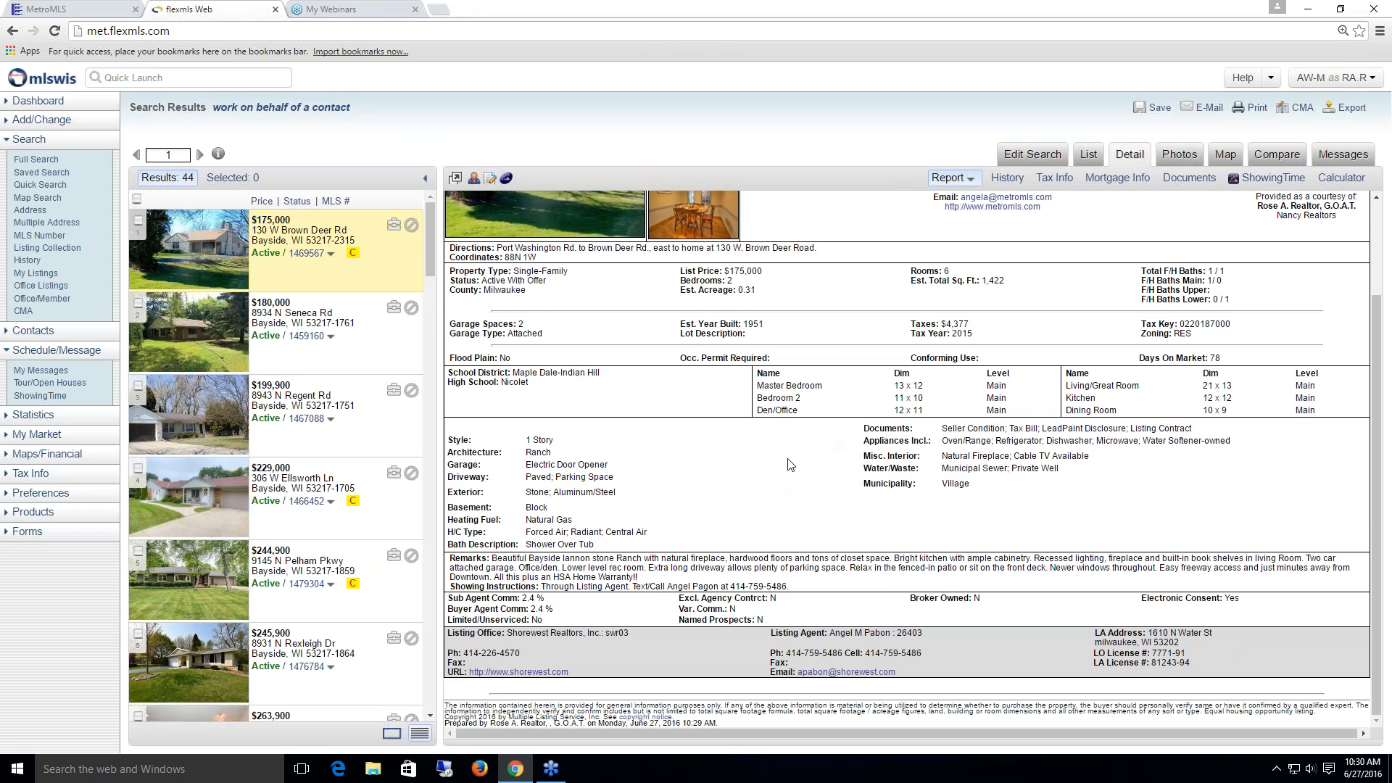